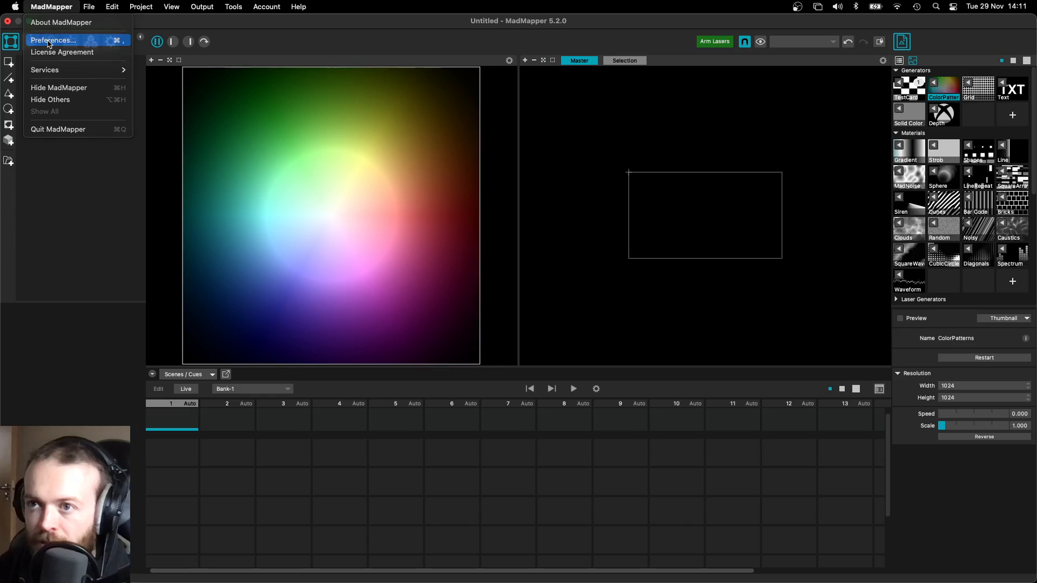
# Step: Check the Kinect ONE support option under Video Input in the general preferences and close the preferences
pyautogui.click(47, 42)
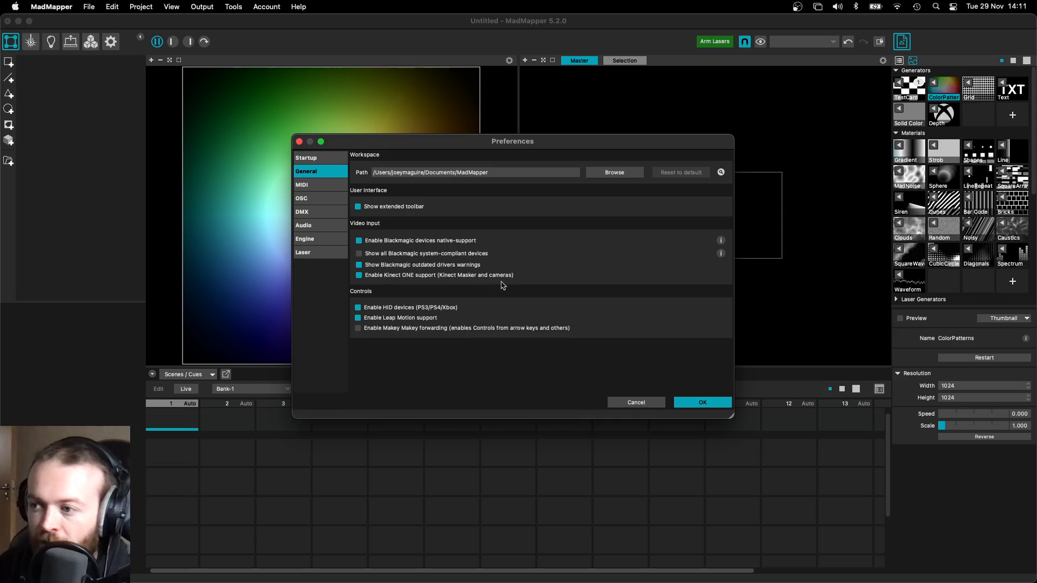
pyautogui.click(703, 403)
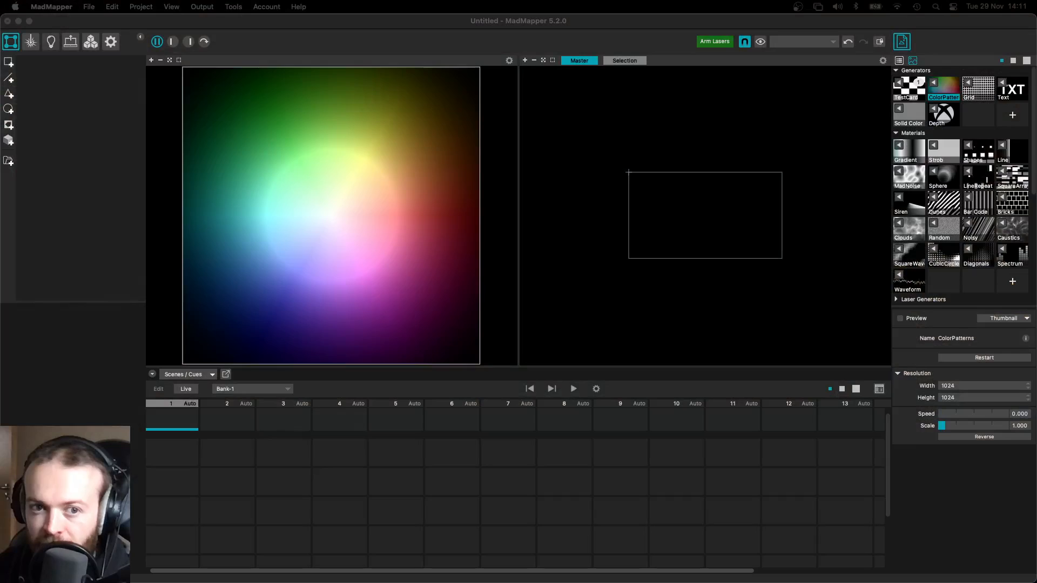
pyautogui.click(59, 7)
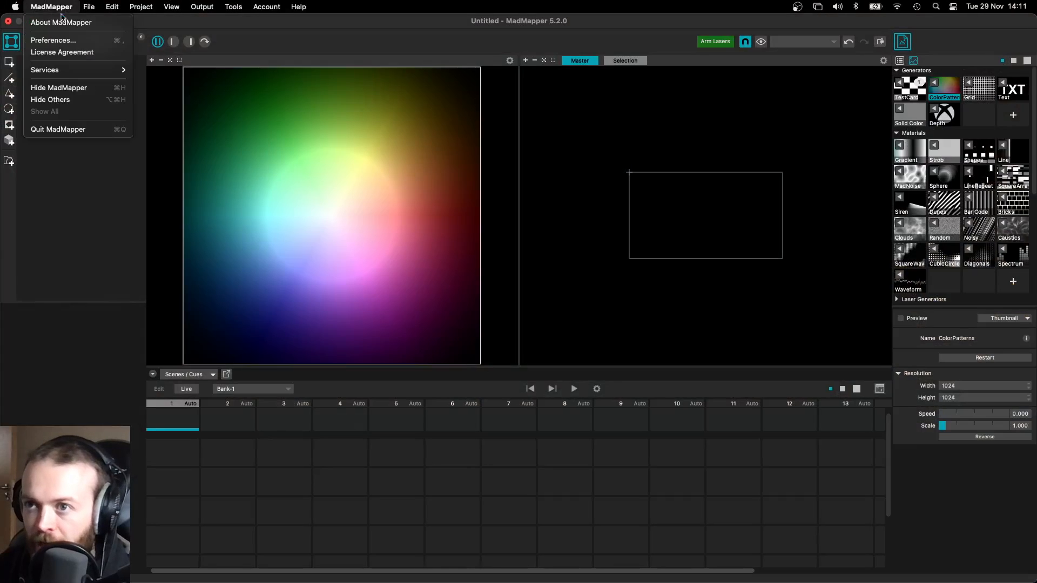
pyautogui.click(53, 40)
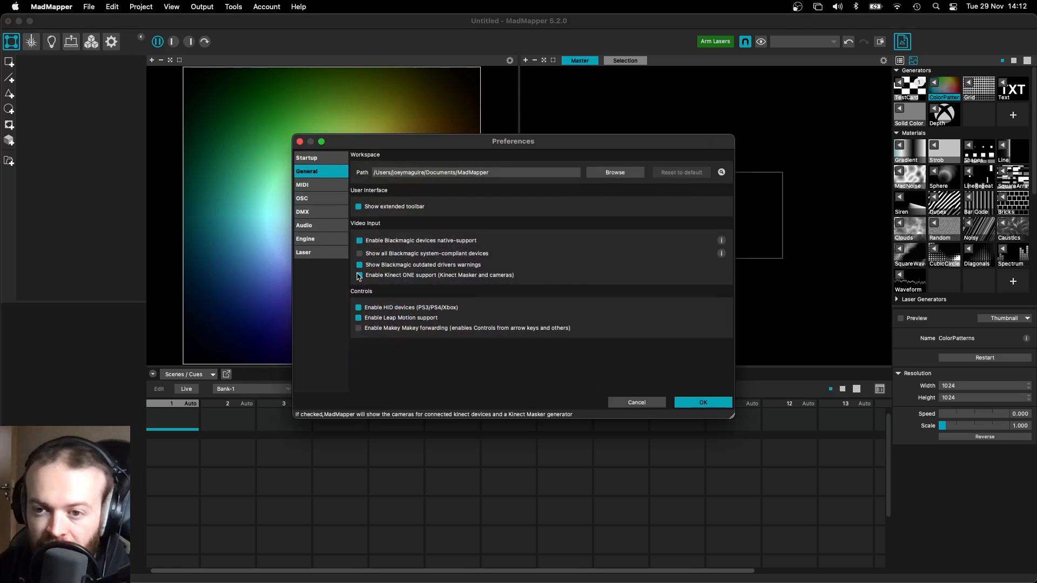
pyautogui.click(728, 403)
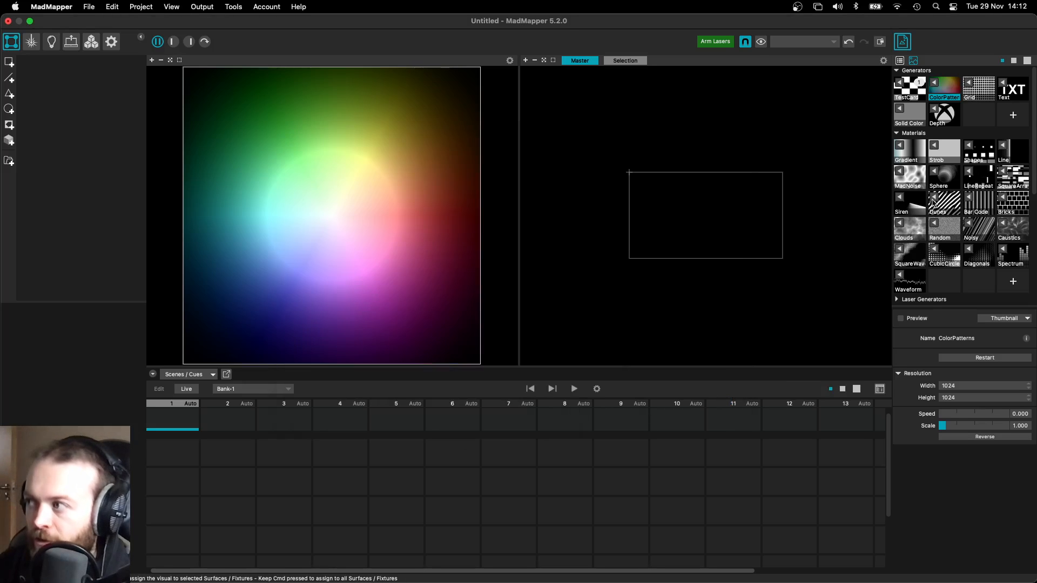
# Step: Find the live inputs in the media library and preview the FaceTime camera, NDI Video and the iPhone's NDI camera
pyautogui.scroll(-5, 932, 208)
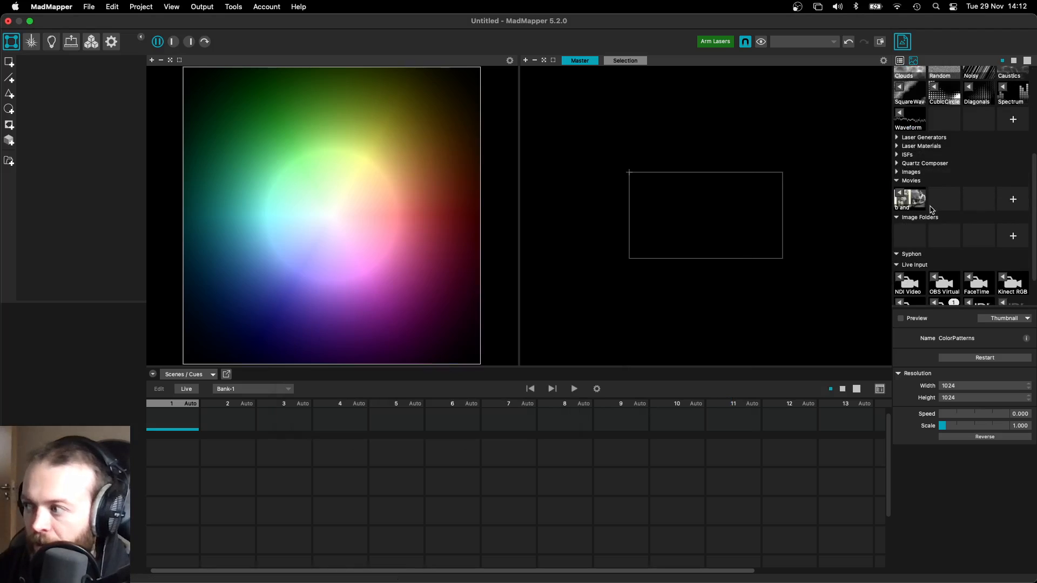
pyautogui.scroll(-1, 931, 209)
pyautogui.scroll(5, 931, 210)
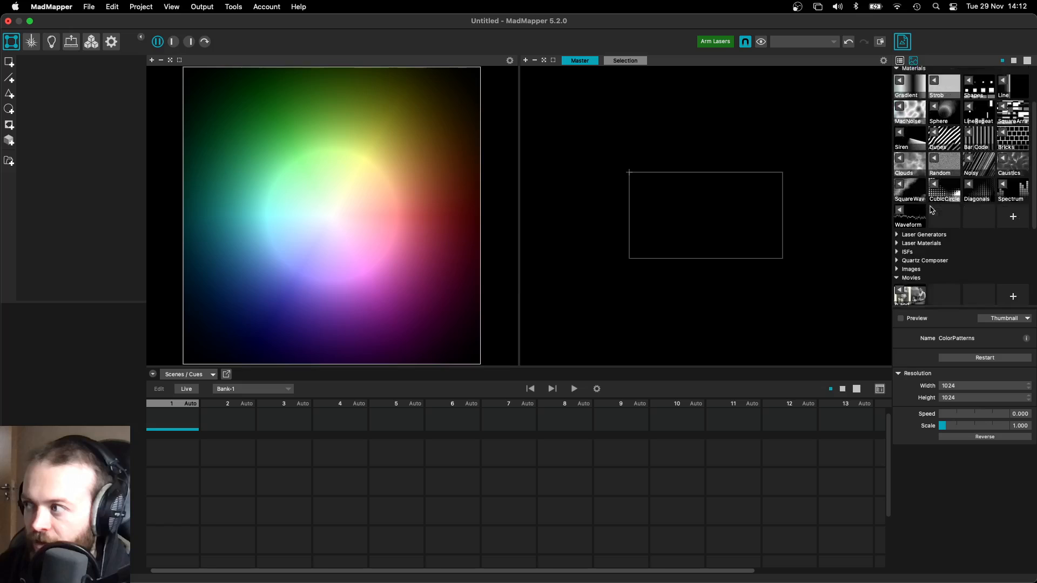
pyautogui.scroll(1, 929, 203)
pyautogui.scroll(-2, 924, 195)
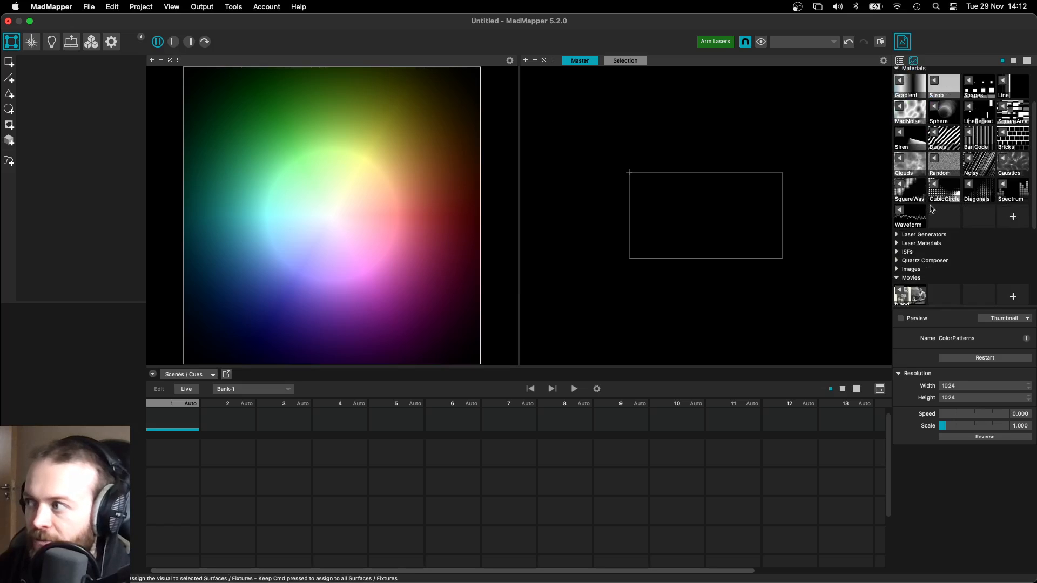
pyautogui.scroll(-3, 921, 190)
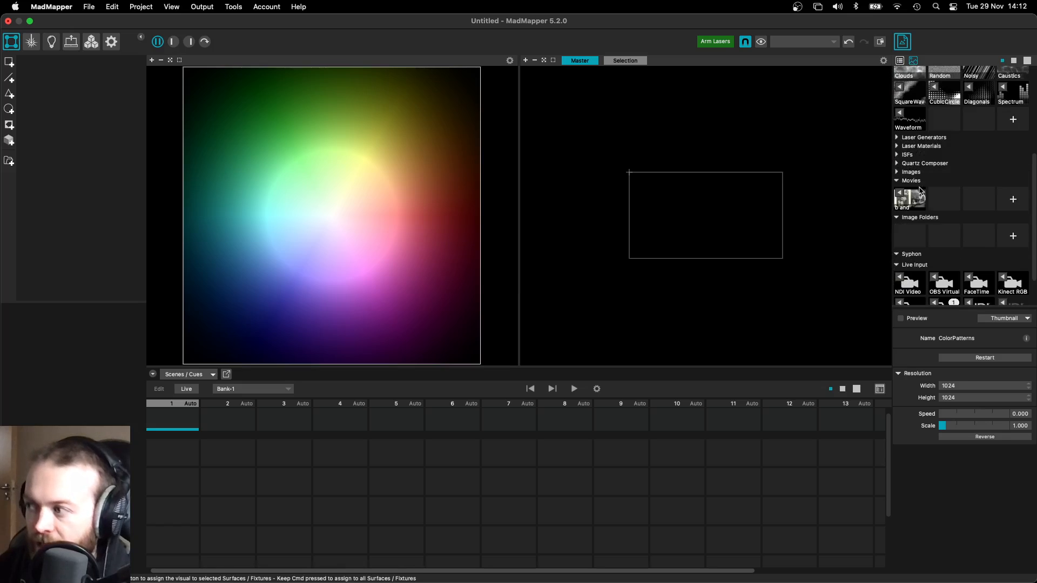
pyautogui.scroll(-1, 921, 191)
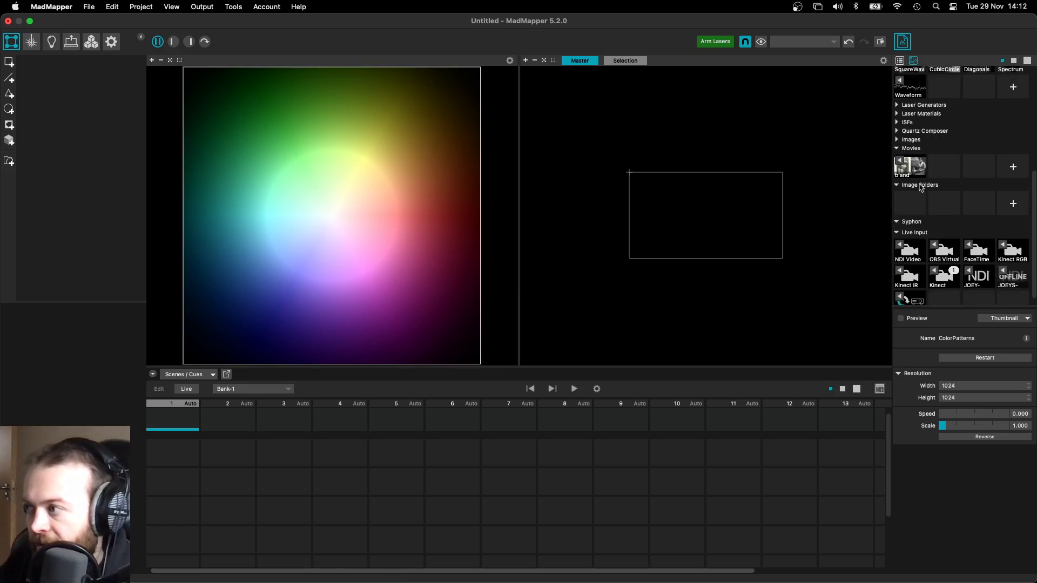
pyautogui.scroll(-1, 920, 187)
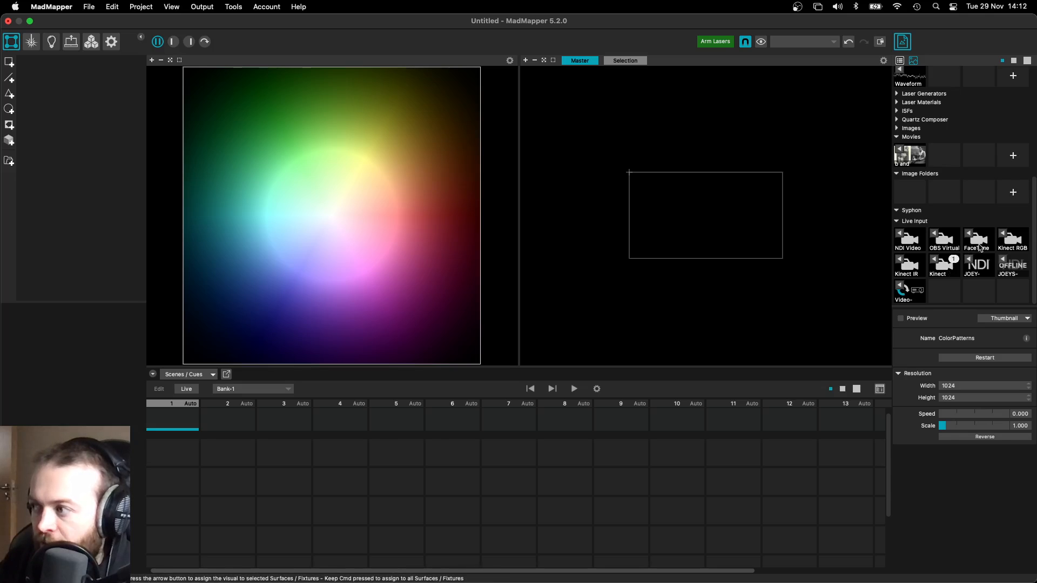
pyautogui.moveTo(980, 244); pyautogui.dragTo(330, 213)
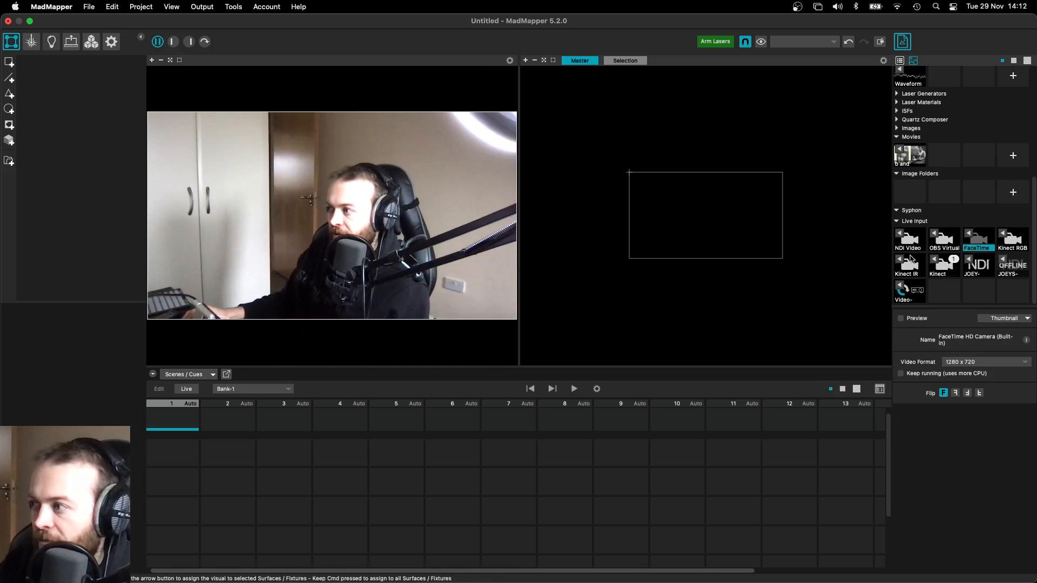
pyautogui.moveTo(913, 242); pyautogui.dragTo(402, 237)
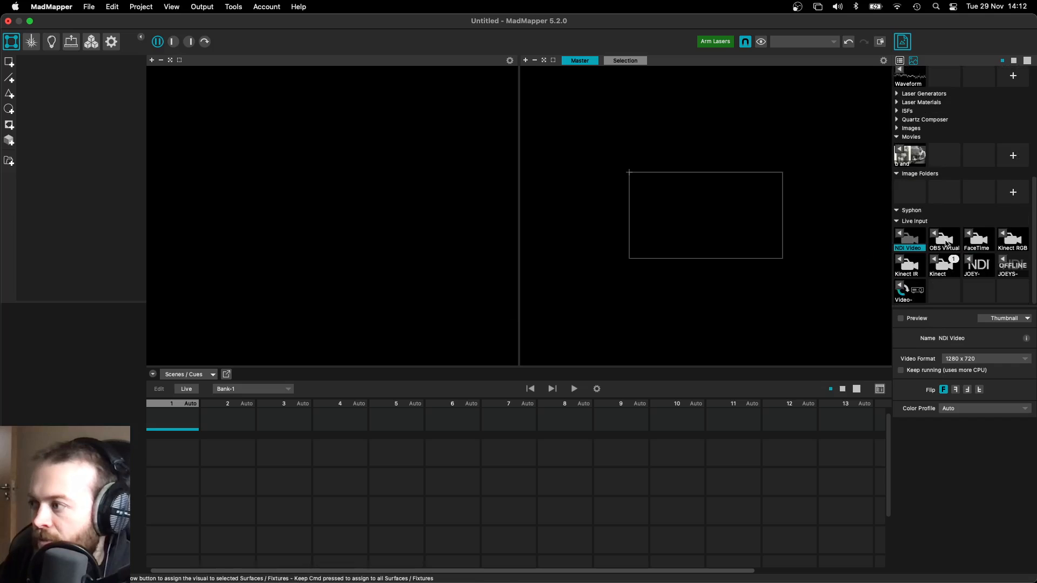
pyautogui.moveTo(978, 267); pyautogui.dragTo(306, 183)
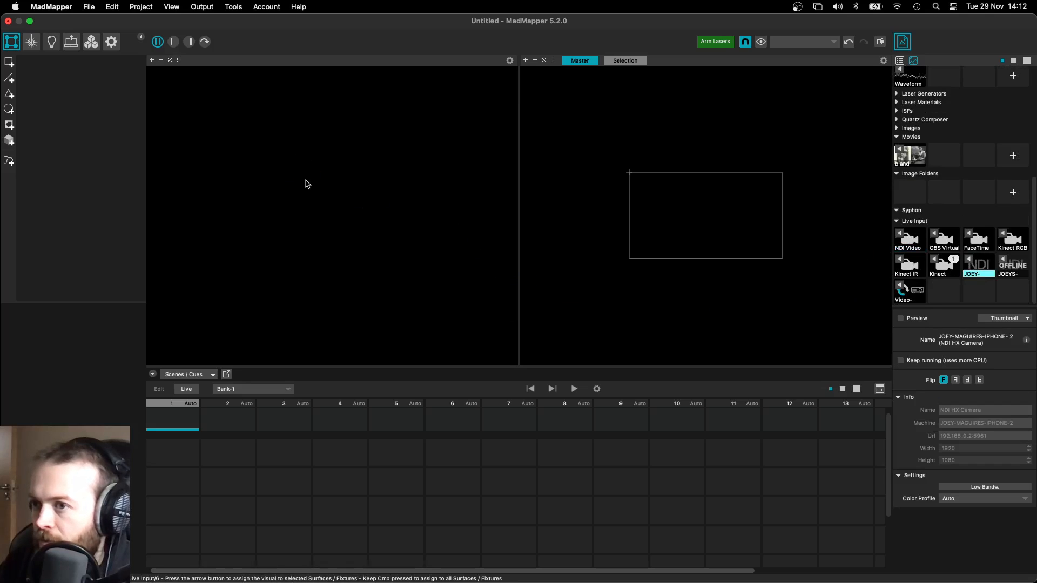
# Step: Create a quad surface that shows the iPhone's NDI camera input
pyautogui.click(10, 61)
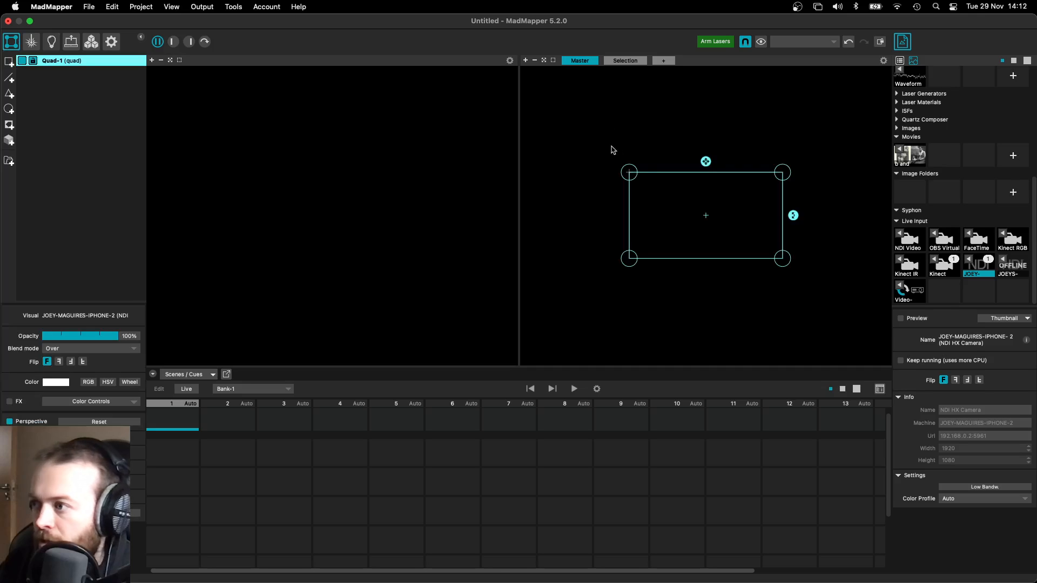
pyautogui.moveTo(988, 272); pyautogui.dragTo(382, 180)
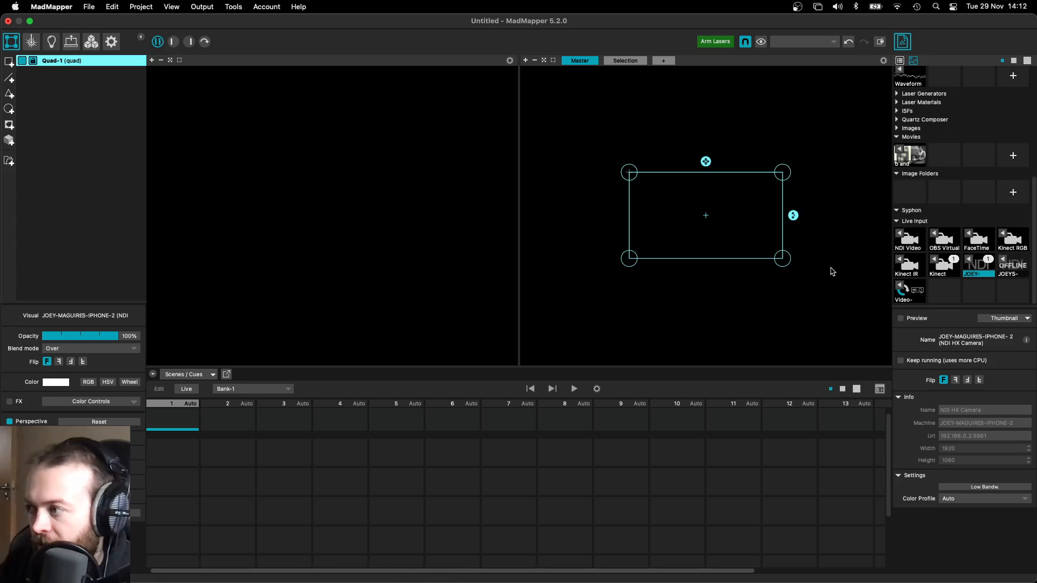
pyautogui.scroll(-2, 663, 210)
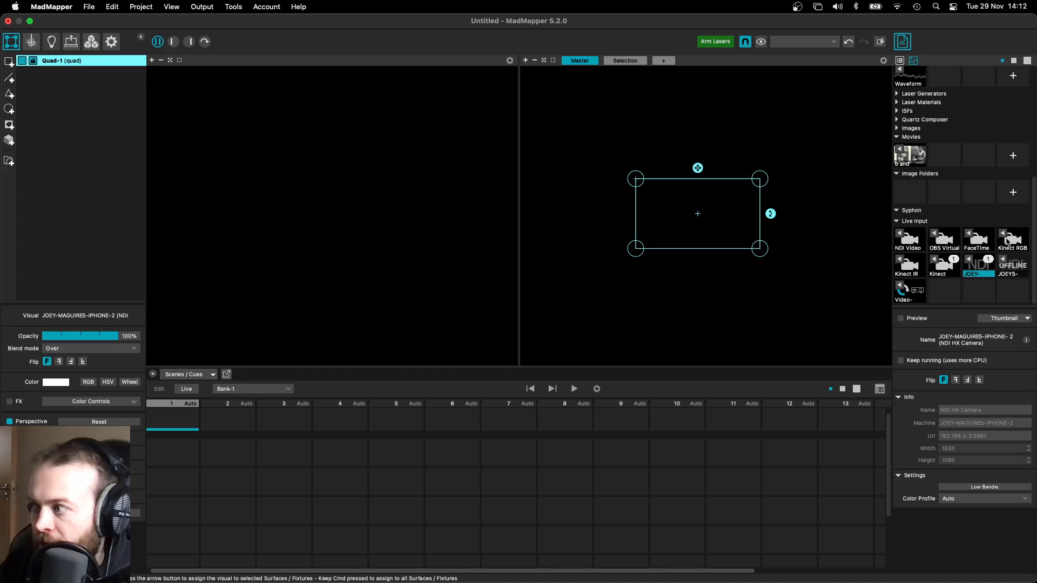
# Step: Assign the Kinect RGB live input to the quad surface
pyautogui.click(946, 264)
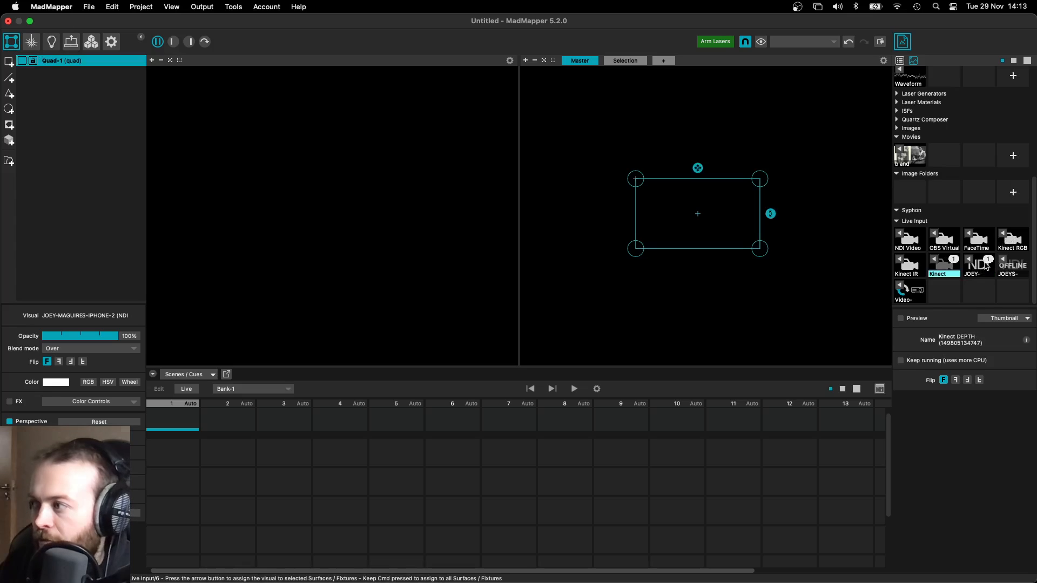
pyautogui.click(1008, 242)
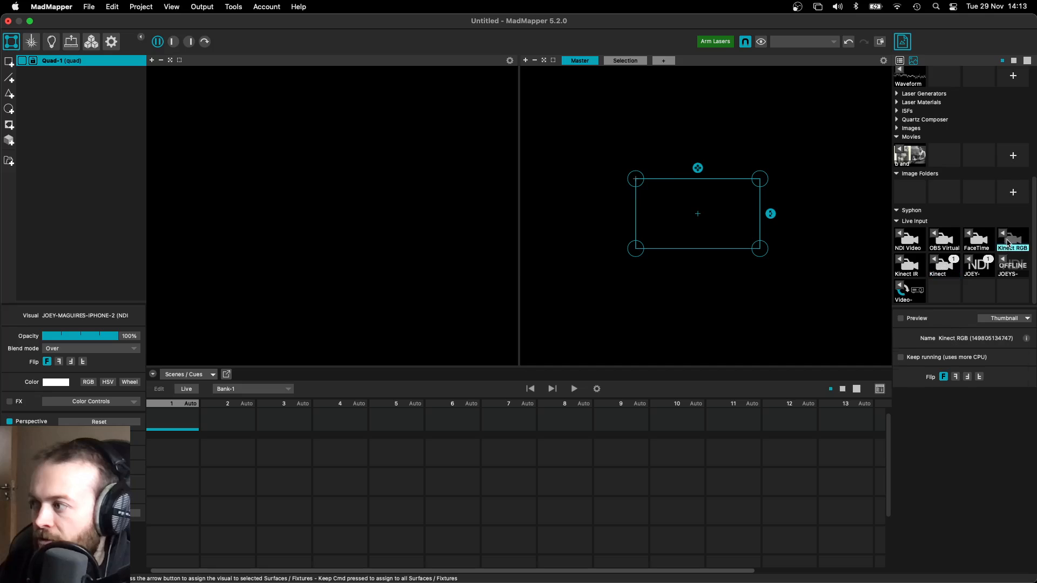
pyautogui.moveTo(1007, 242); pyautogui.dragTo(396, 226)
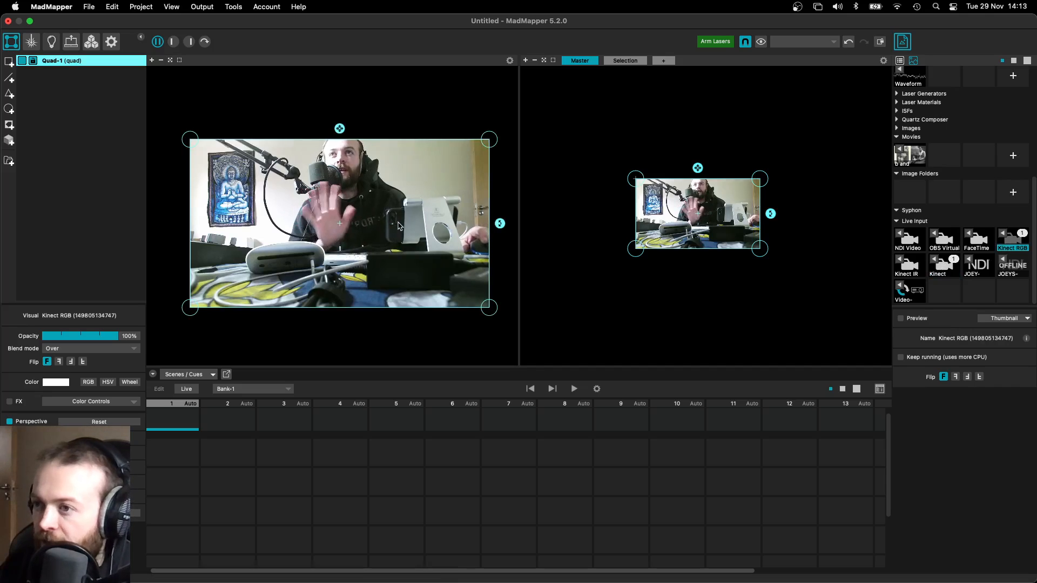
# Step: Switch the quad's visual between Kinect IR and Kinect RGB for comparison, ending with Kinect DEPTH
pyautogui.click(898, 260)
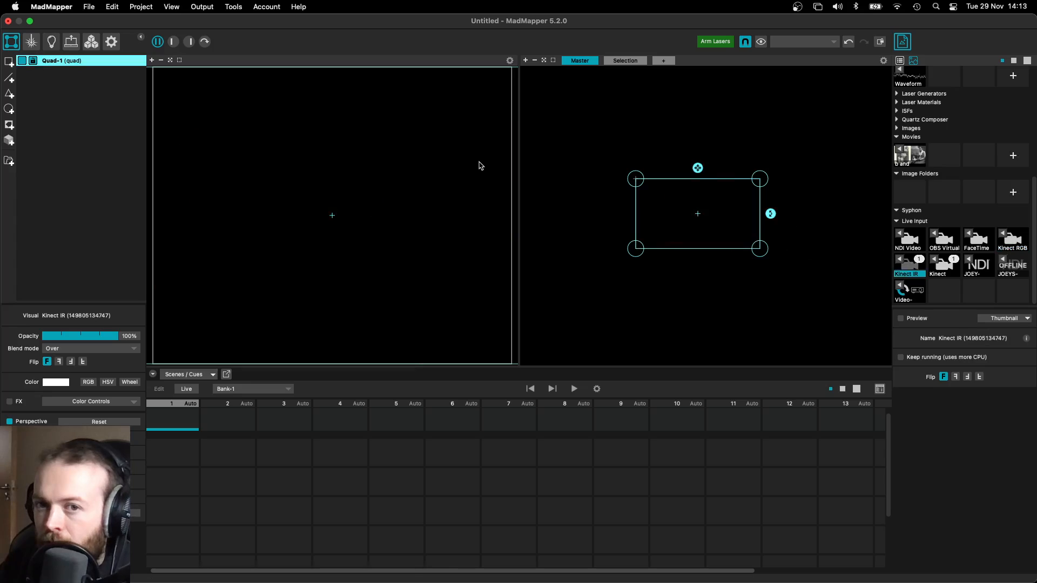
pyautogui.scroll(-6, 466, 191)
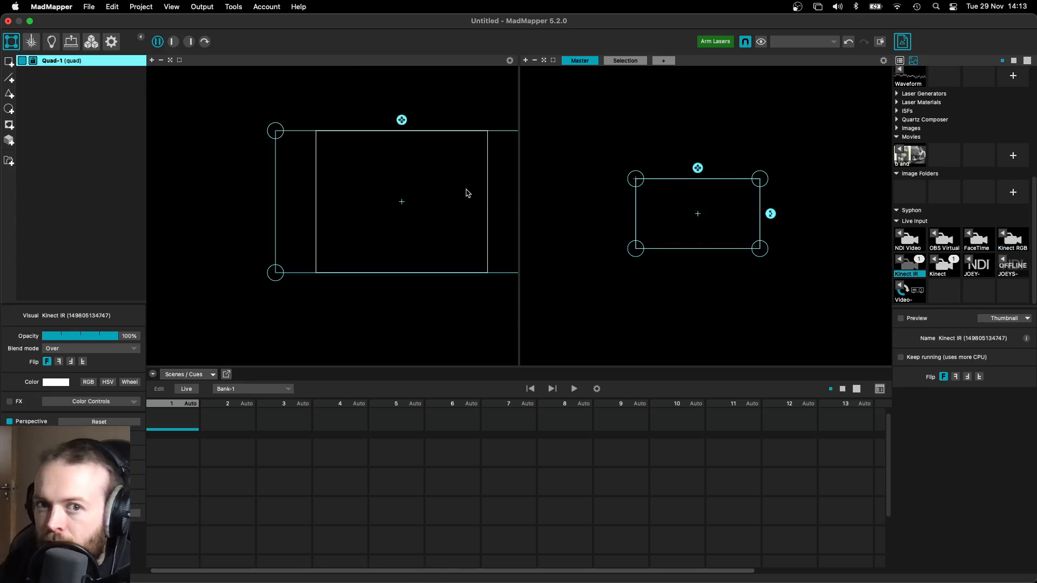
pyautogui.click(1004, 236)
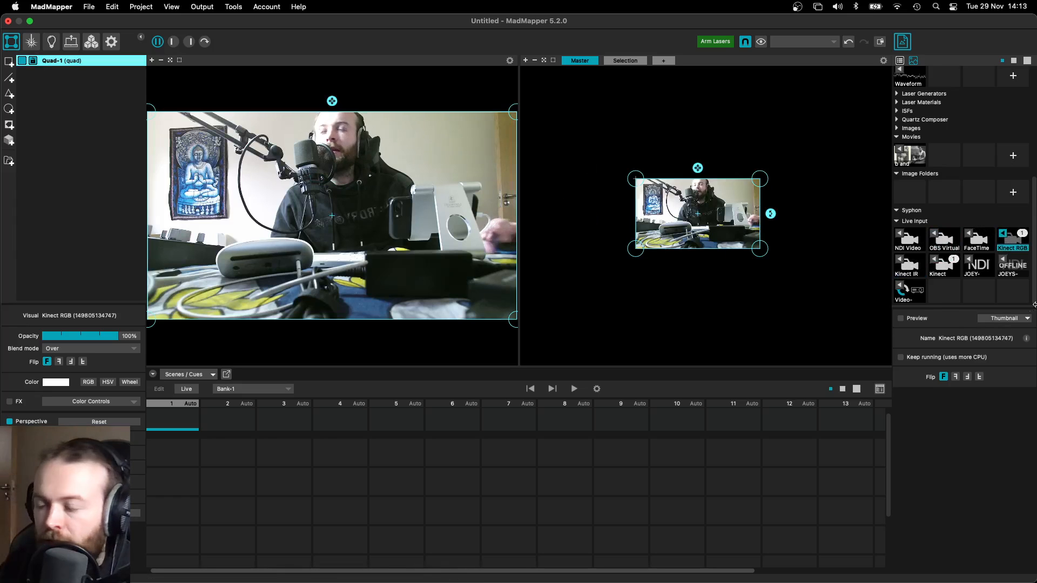
pyautogui.click(899, 260)
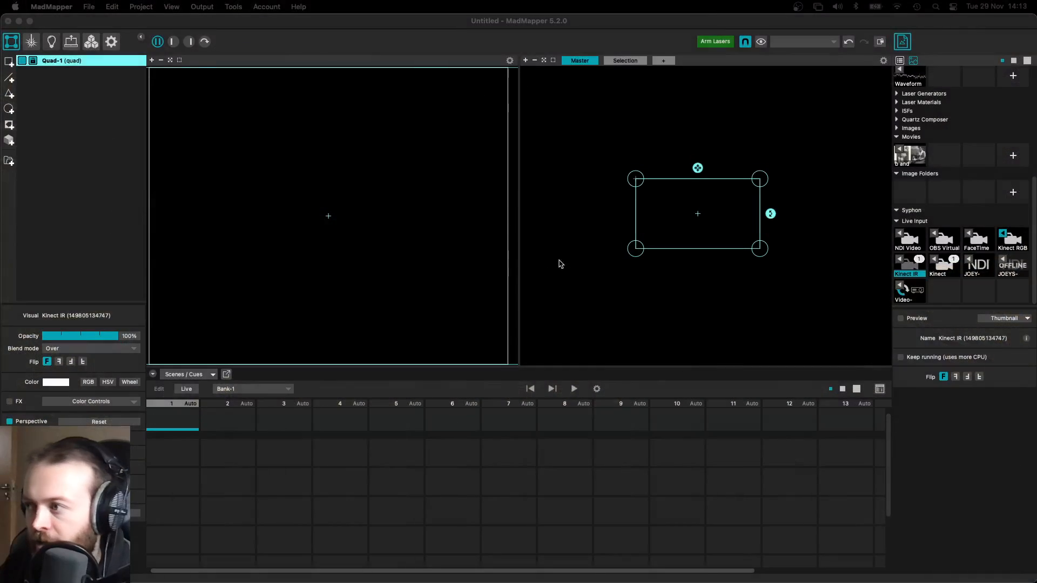
pyautogui.moveTo(942, 264); pyautogui.dragTo(333, 212)
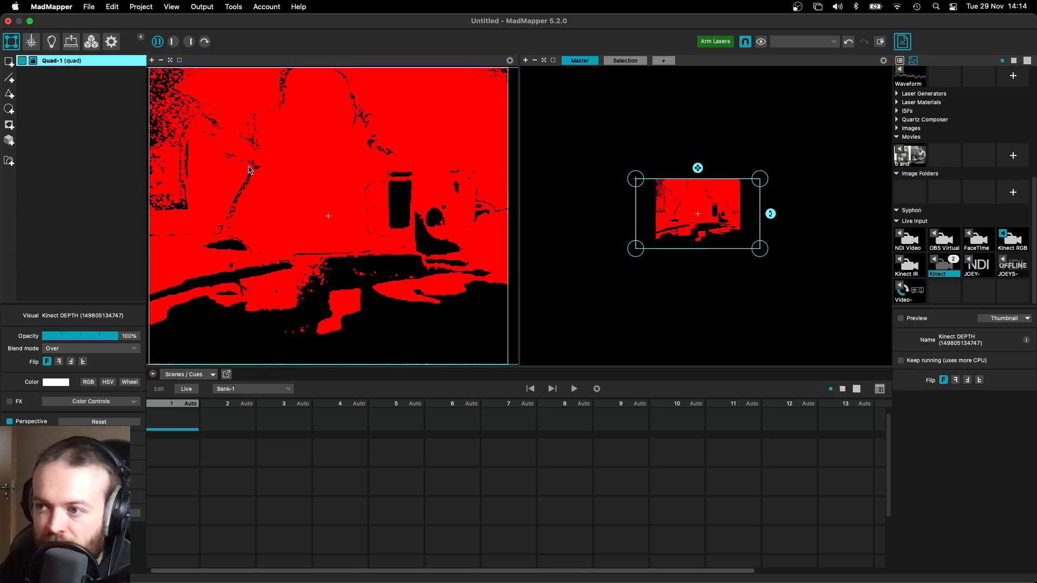
# Step: Show the ColorPatterns generator on the quad and replace it with the Depth Masker generator
pyautogui.scroll(5, 990, 204)
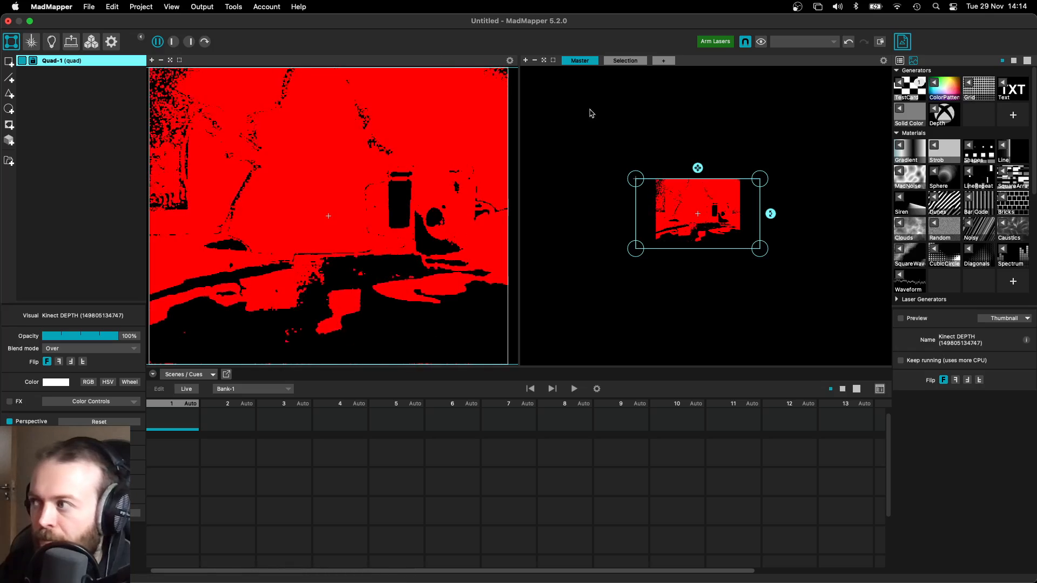
pyautogui.moveTo(947, 95); pyautogui.dragTo(301, 112)
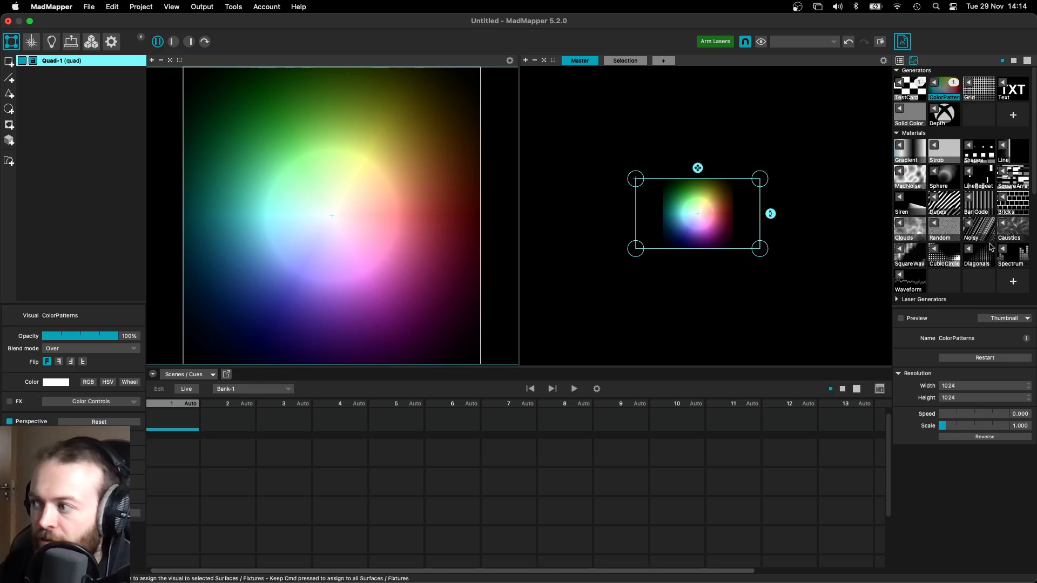
pyautogui.scroll(-5, 960, 243)
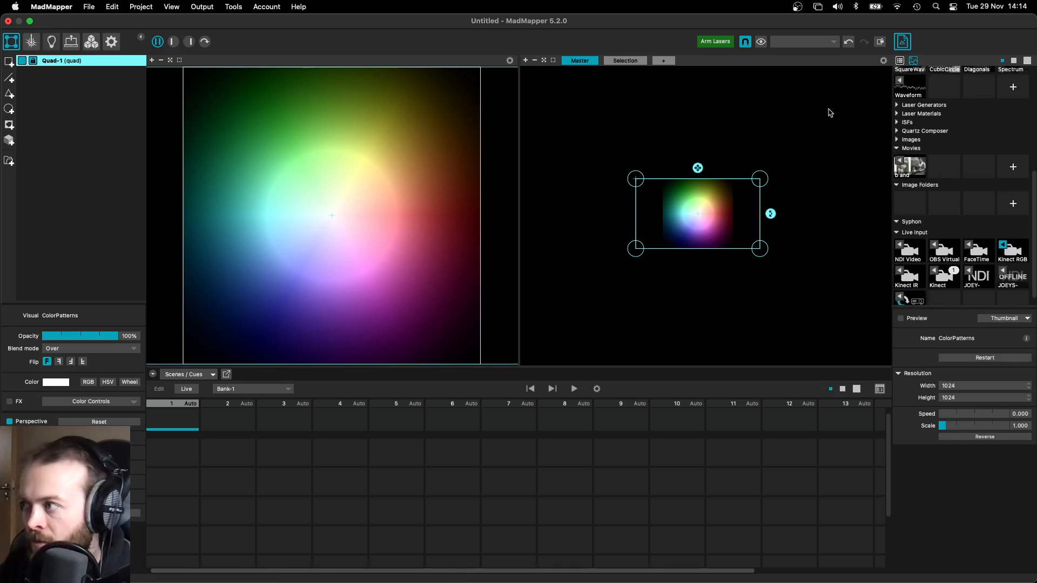
pyautogui.scroll(5, 1009, 149)
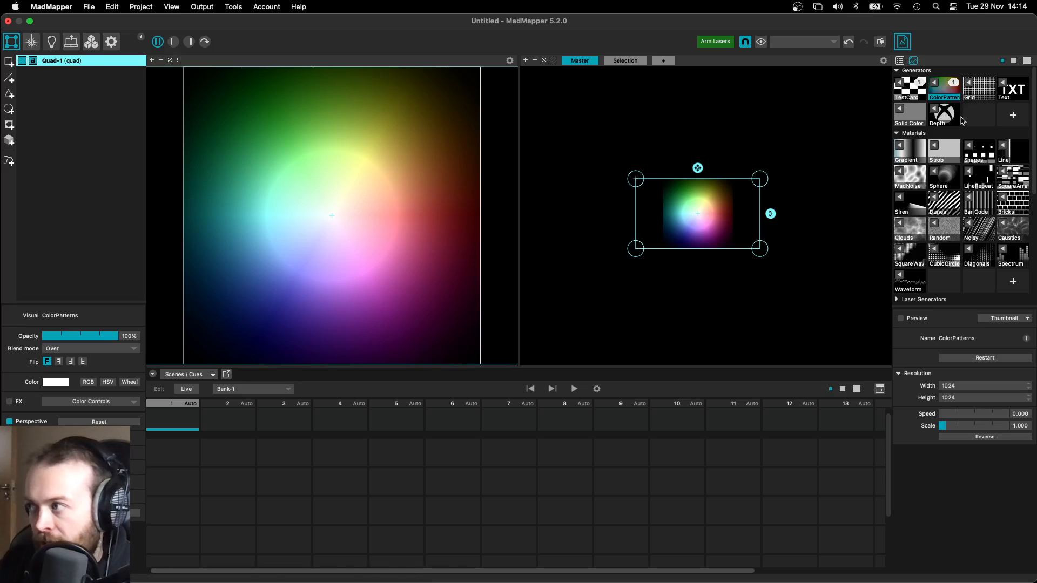
pyautogui.moveTo(944, 116); pyautogui.dragTo(296, 122)
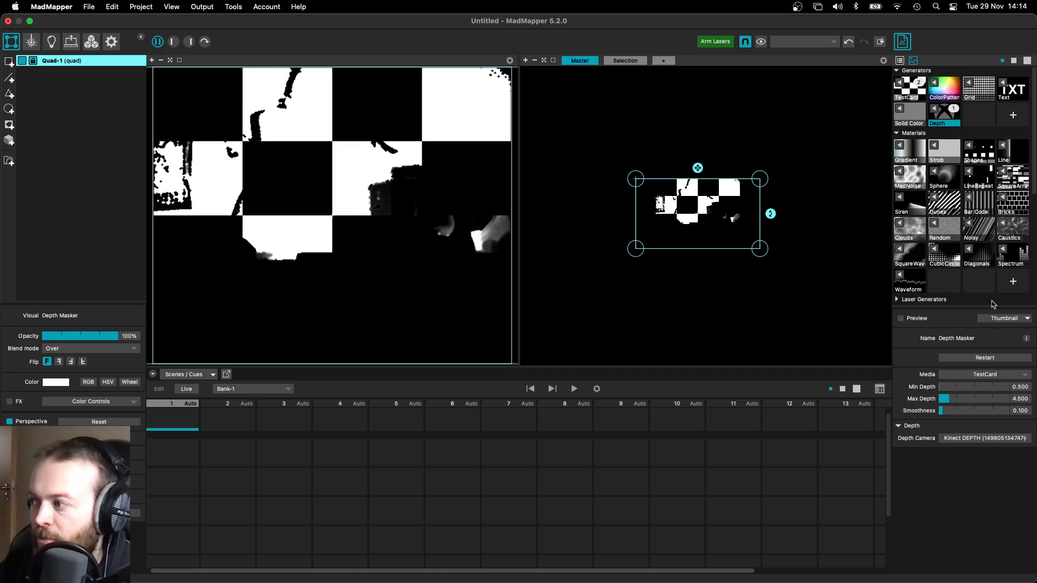
# Step: Find the movie "b and c.mp4" in the media library, view its properties, and reselect the Depth Masker generator
pyautogui.scroll(-3, 978, 174)
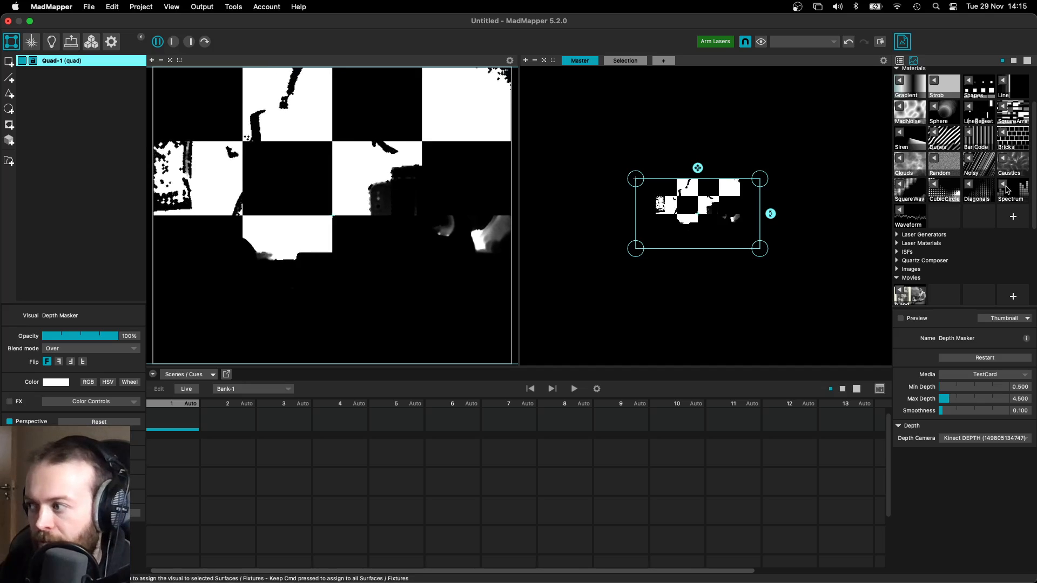
pyautogui.scroll(-3, 1010, 200)
pyautogui.scroll(1, 1010, 205)
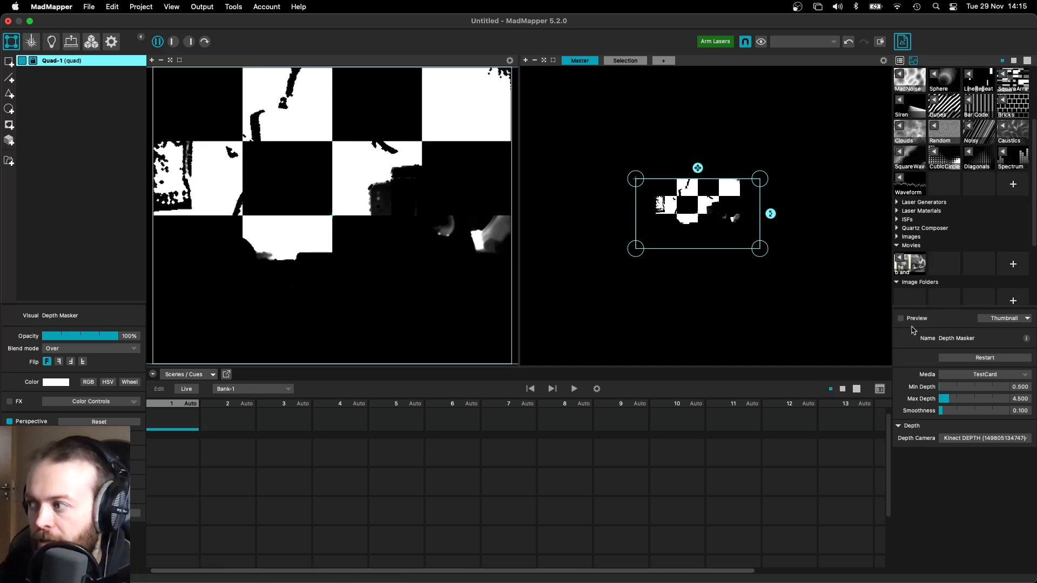
pyautogui.click(915, 266)
pyautogui.moveTo(914, 266)
pyautogui.mouseDown()
pyautogui.moveTo(404, 216)
pyautogui.moveTo(357, 186)
pyautogui.moveTo(352, 193)
pyautogui.moveTo(1034, 297)
pyautogui.moveTo(910, 246)
pyautogui.moveTo(914, 262)
pyautogui.mouseUp()
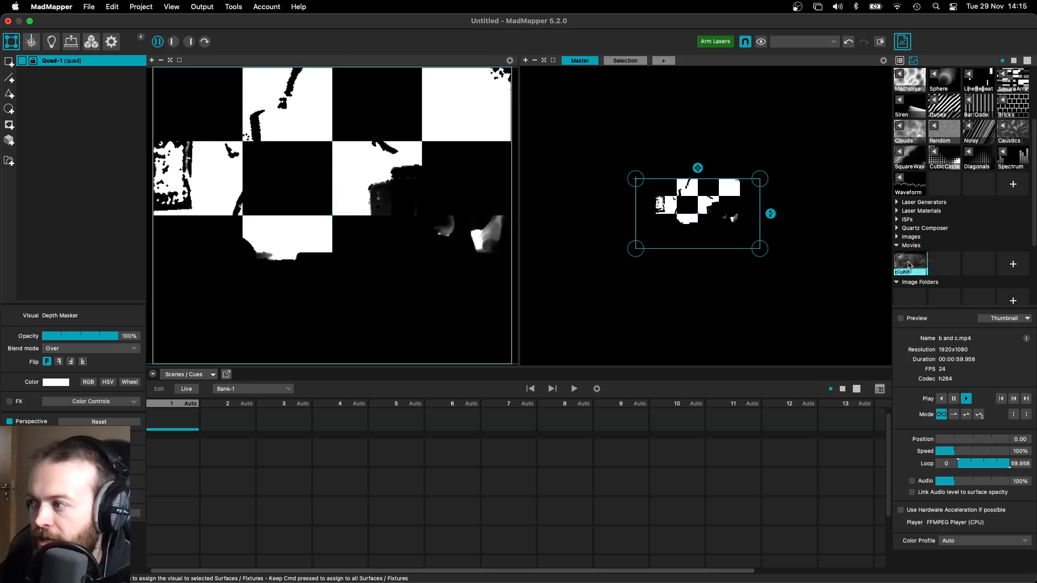
pyautogui.scroll(3, 1022, 114)
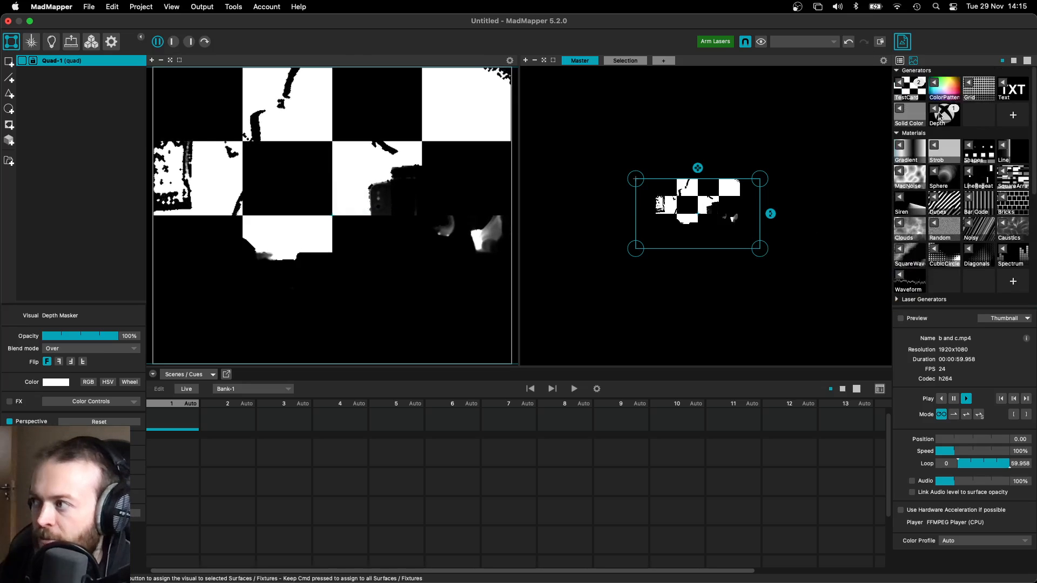
pyautogui.click(945, 117)
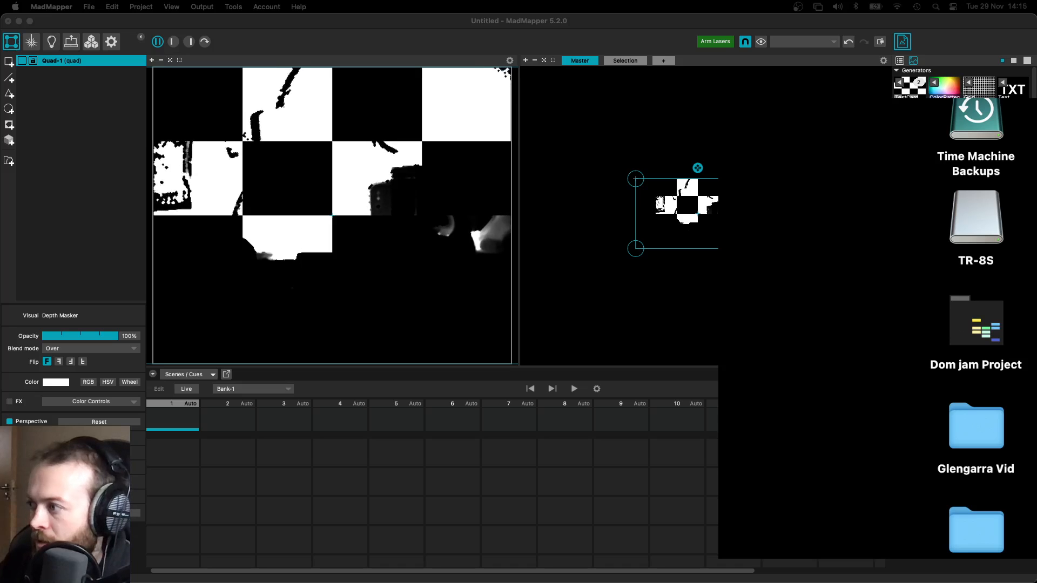
# Step: Set the Depth Masker's media to "b and c.mp4" and its maximum depth to 0.991
pyautogui.press('super+Tab')
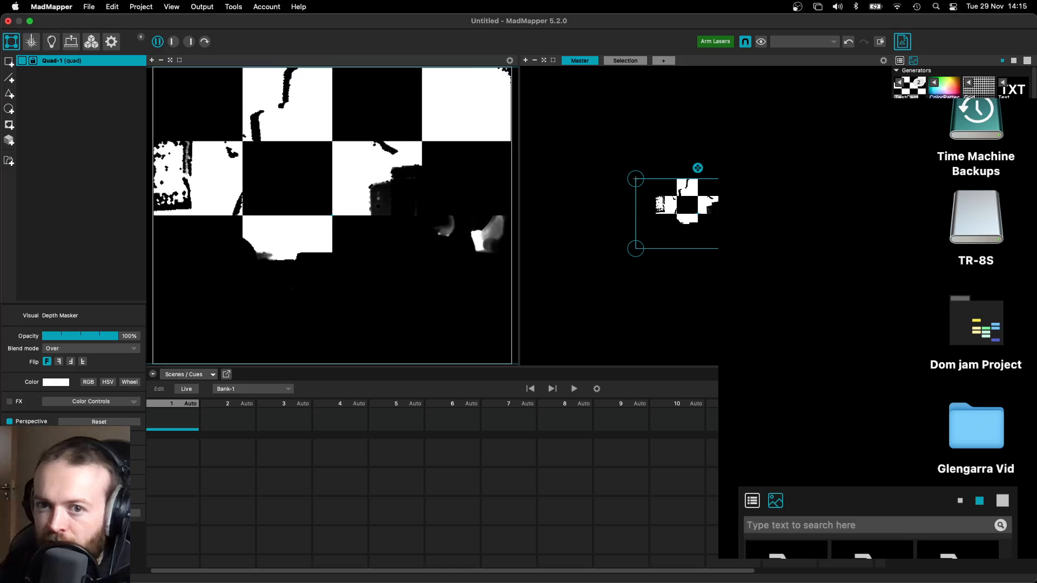
pyautogui.press('super+Tab')
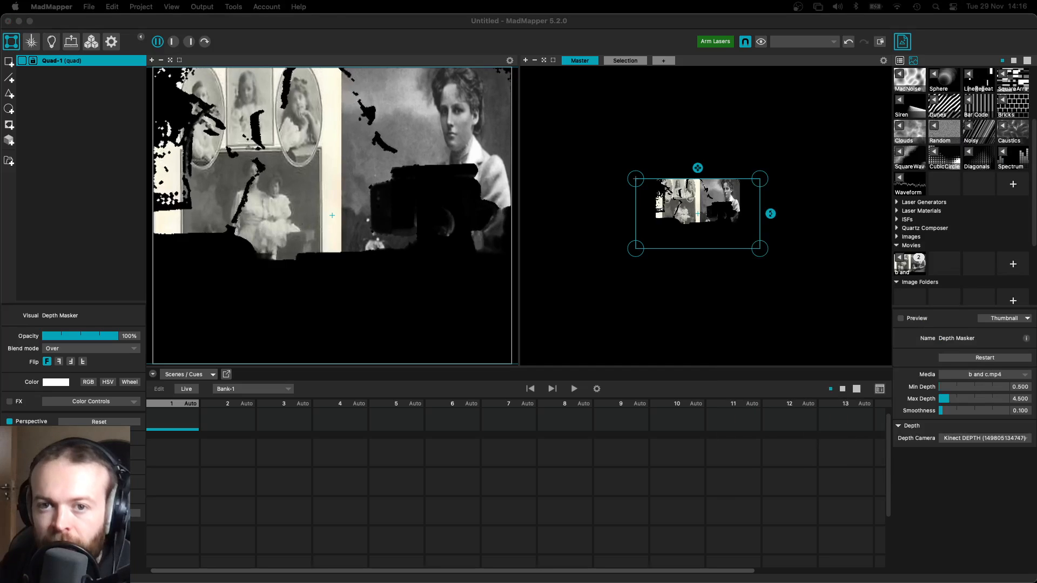
pyautogui.click(298, 21)
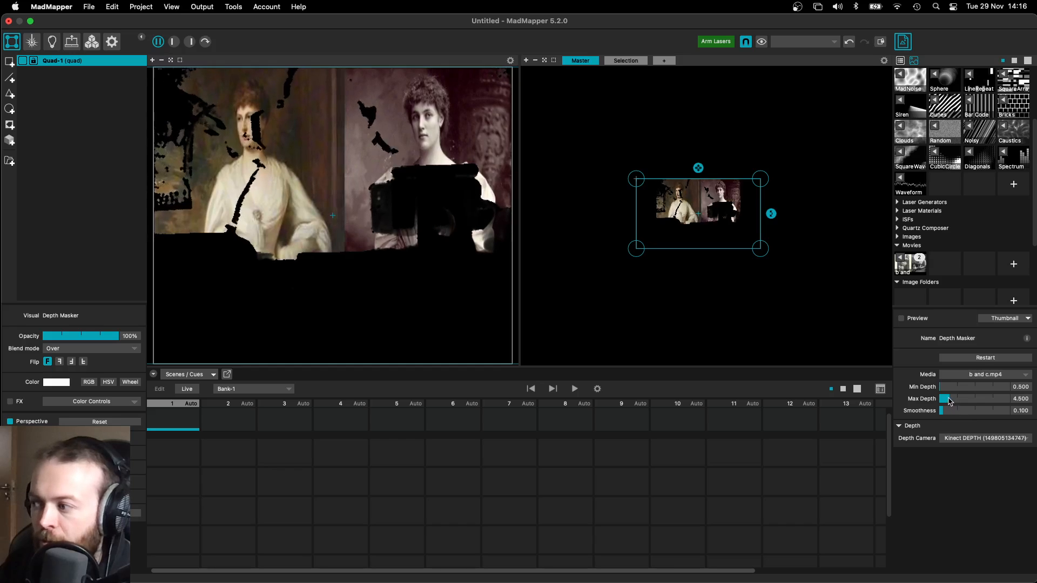
pyautogui.moveTo(949, 400); pyautogui.dragTo(942, 401)
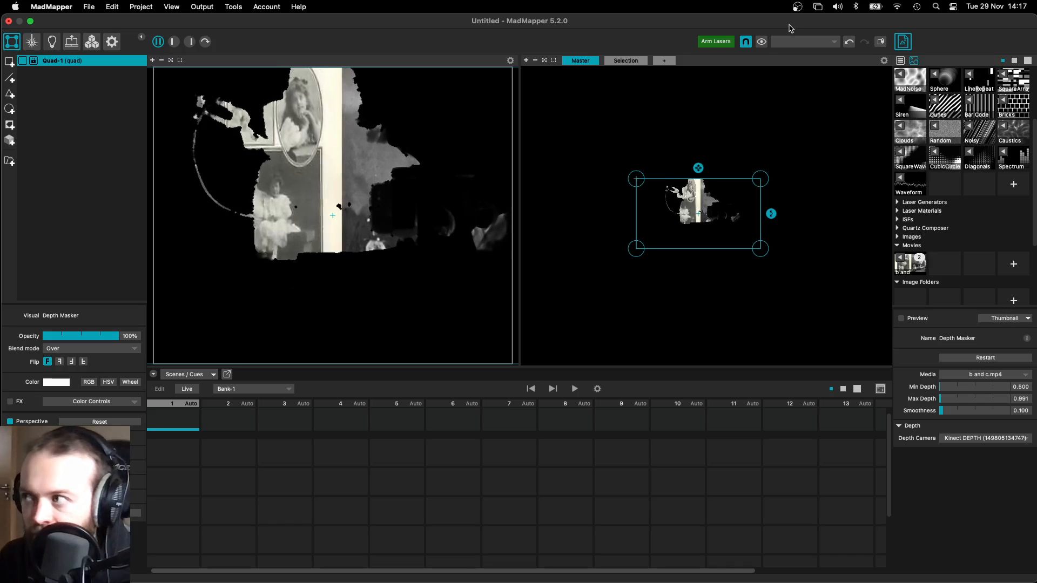
# Step: Add the GPU Particles generator to the media library and assign it to the quad surface
pyautogui.scroll(5, 899, 130)
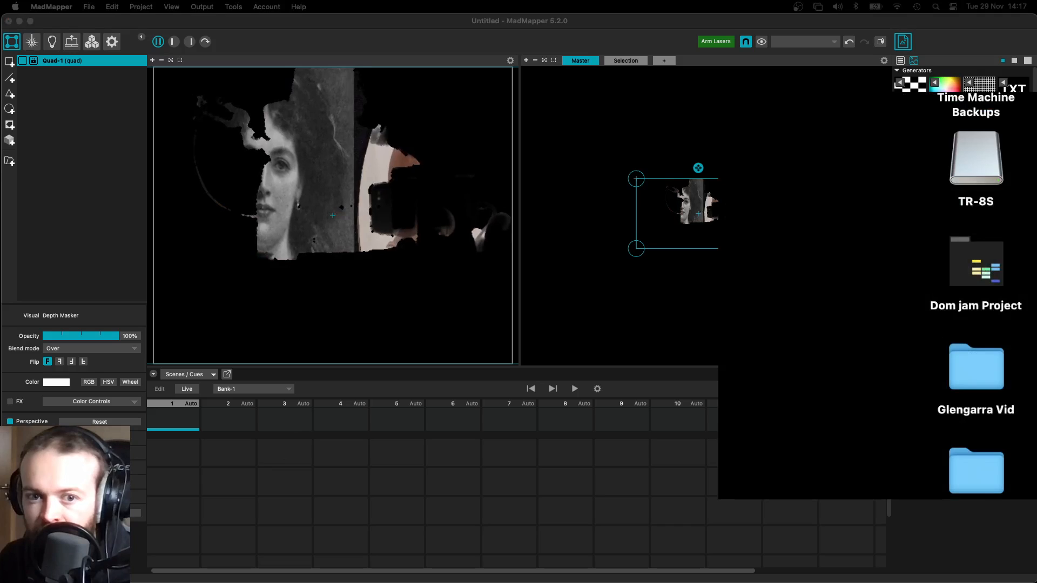
pyautogui.press('super+Tab')
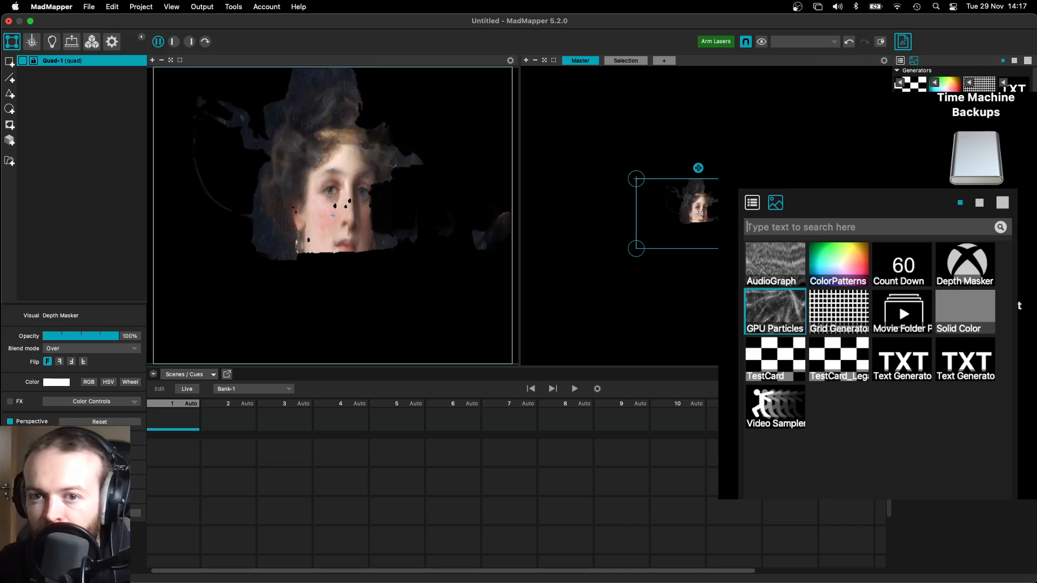
pyautogui.click(761, 312)
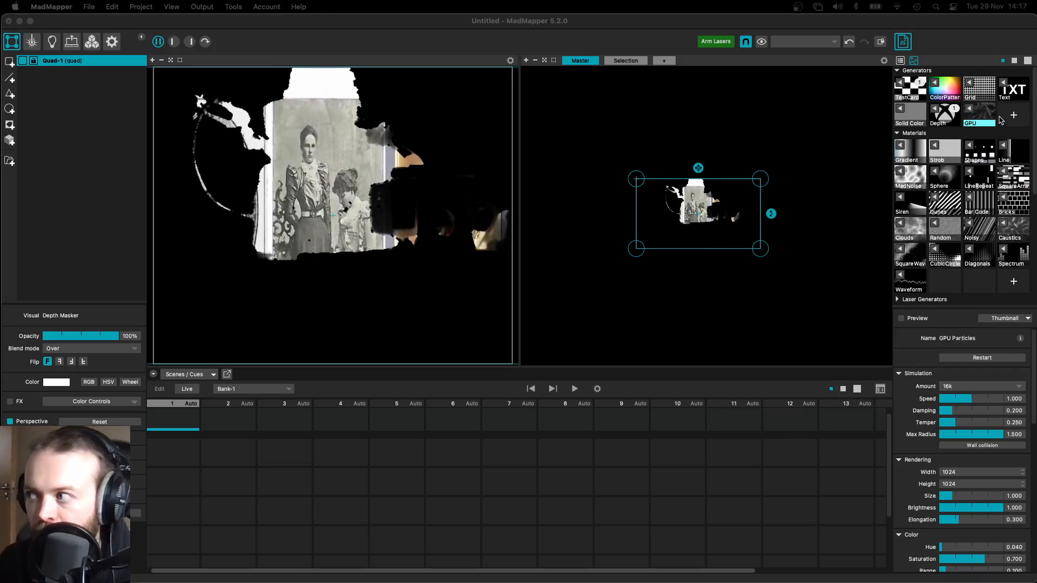
pyautogui.moveTo(990, 118); pyautogui.dragTo(371, 207)
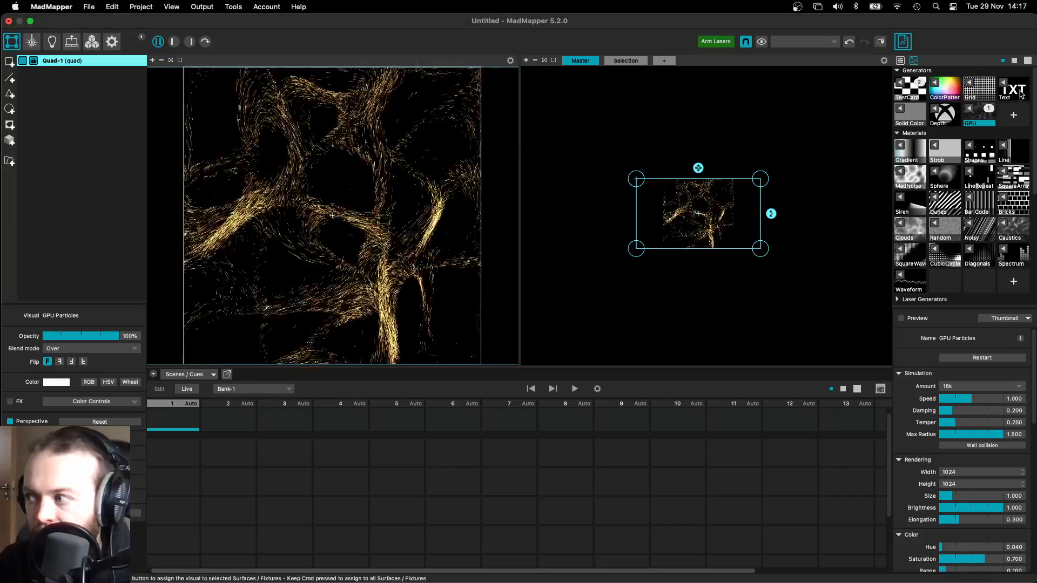
# Step: Configure the particle simulation with amount 250k, speed 0.086, damping 1.000 and wall collision enabled
pyautogui.click(967, 388)
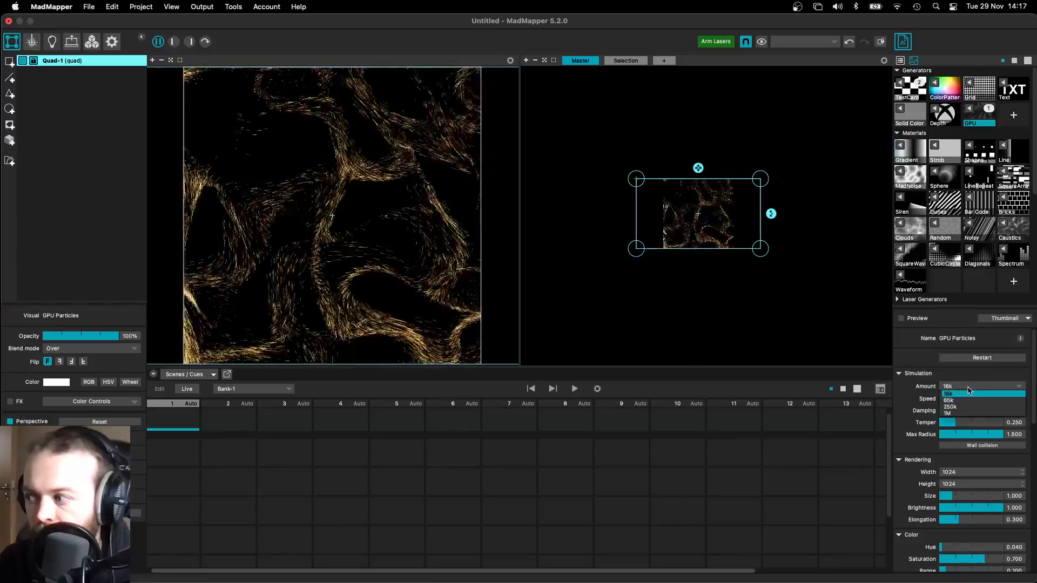
pyautogui.click(960, 410)
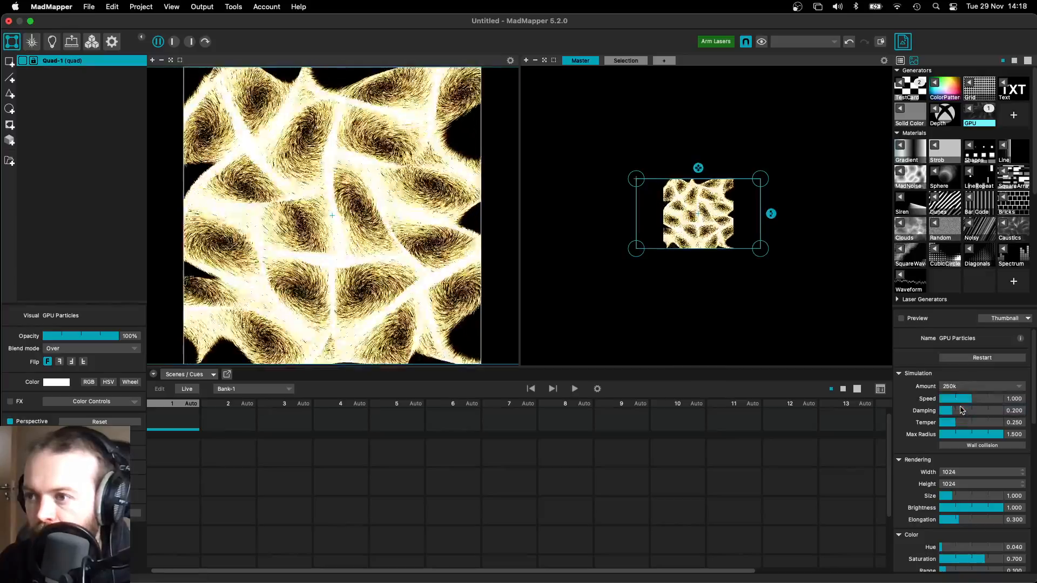
pyautogui.moveTo(970, 400); pyautogui.dragTo(942, 404)
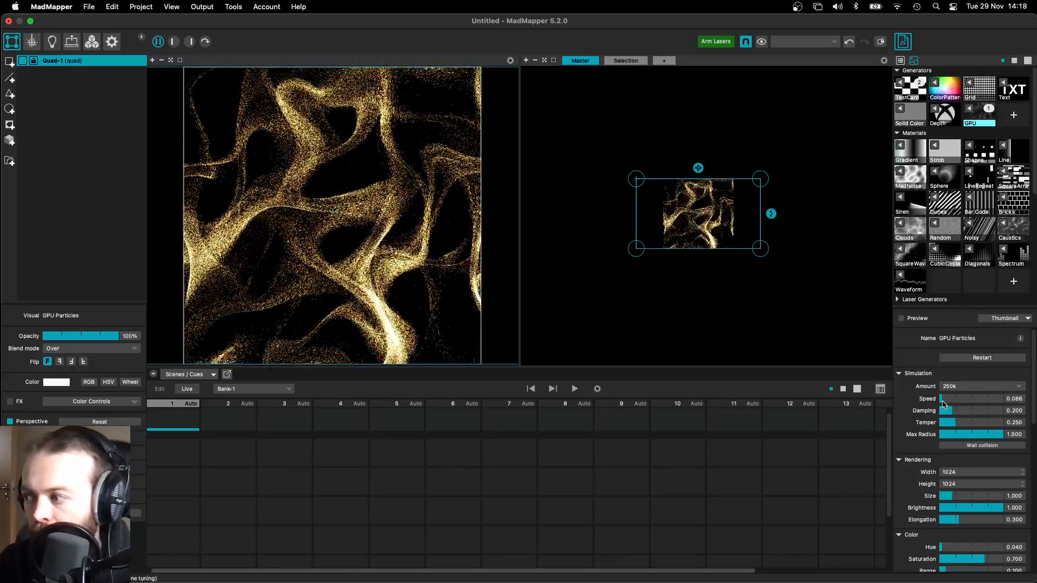
pyautogui.click(963, 445)
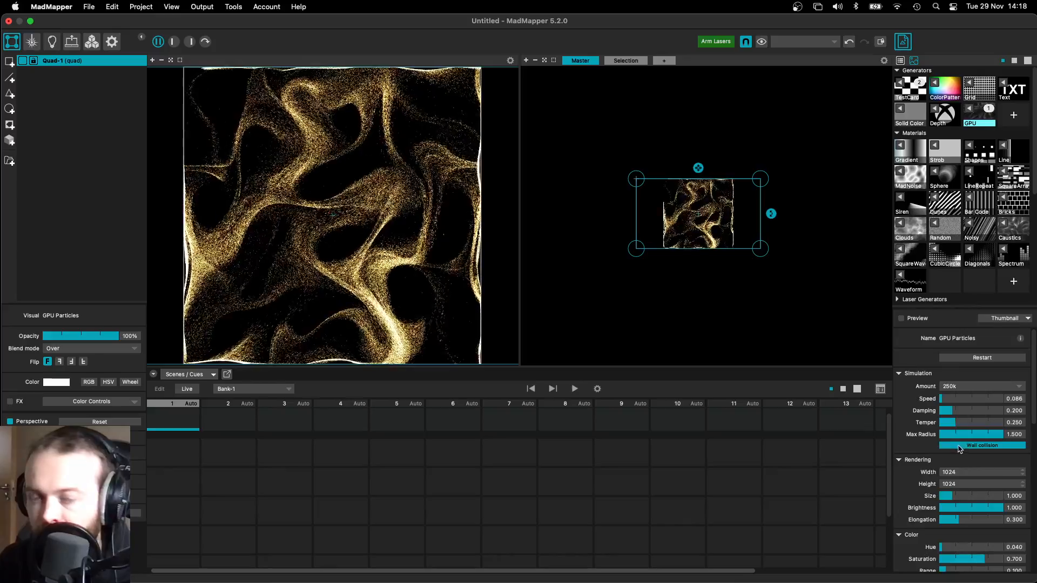
pyautogui.scroll(-3, 959, 450)
pyautogui.scroll(3, 958, 449)
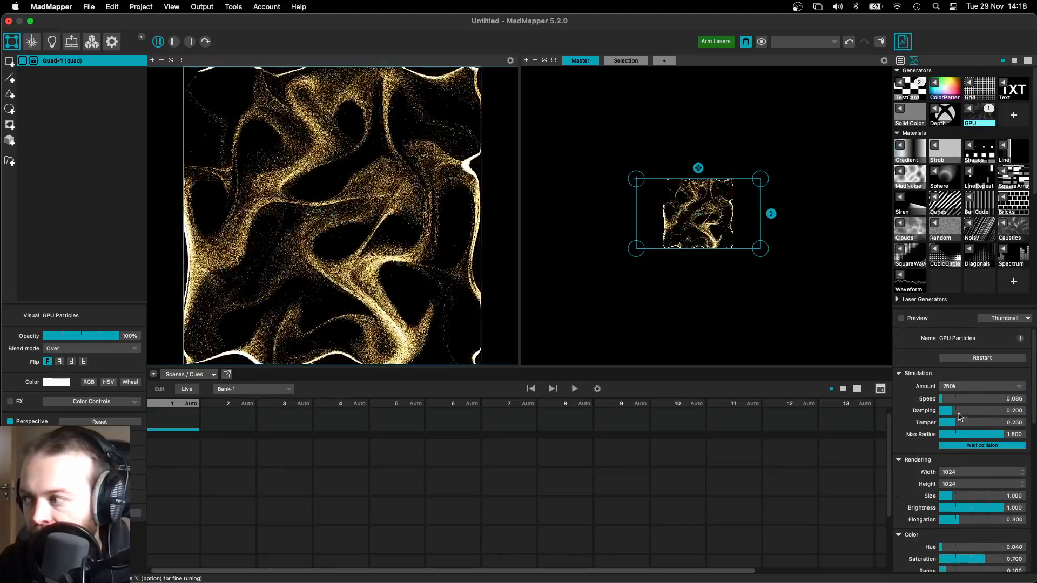
pyautogui.moveTo(953, 412); pyautogui.dragTo(1018, 413)
# Step: Set the particles' color saturation to 0.000 and restart the simulation
pyautogui.scroll(-3, 940, 470)
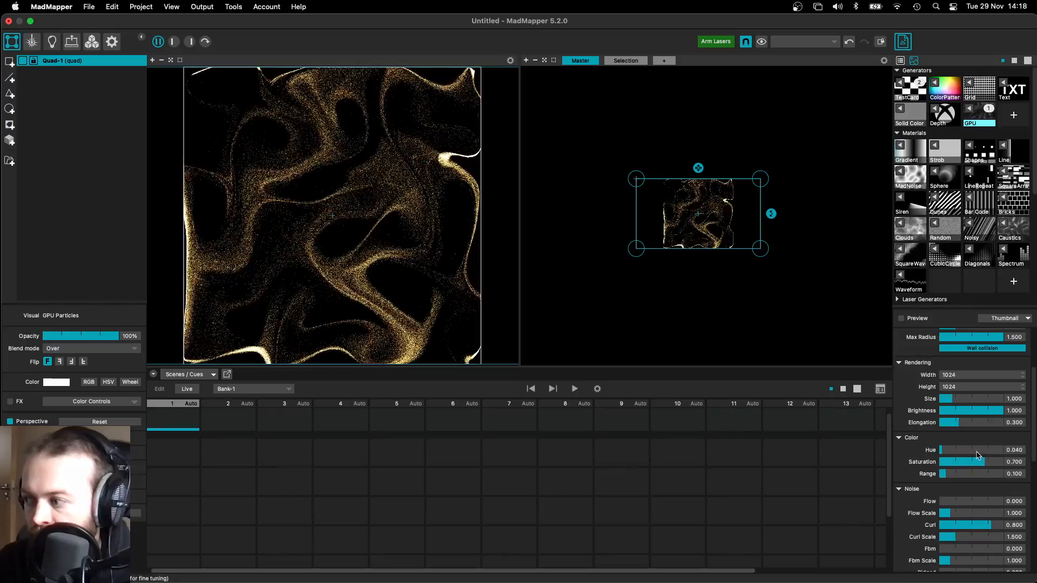
pyautogui.moveTo(979, 463); pyautogui.dragTo(926, 474)
pyautogui.scroll(-4, 925, 473)
pyautogui.scroll(-1, 925, 473)
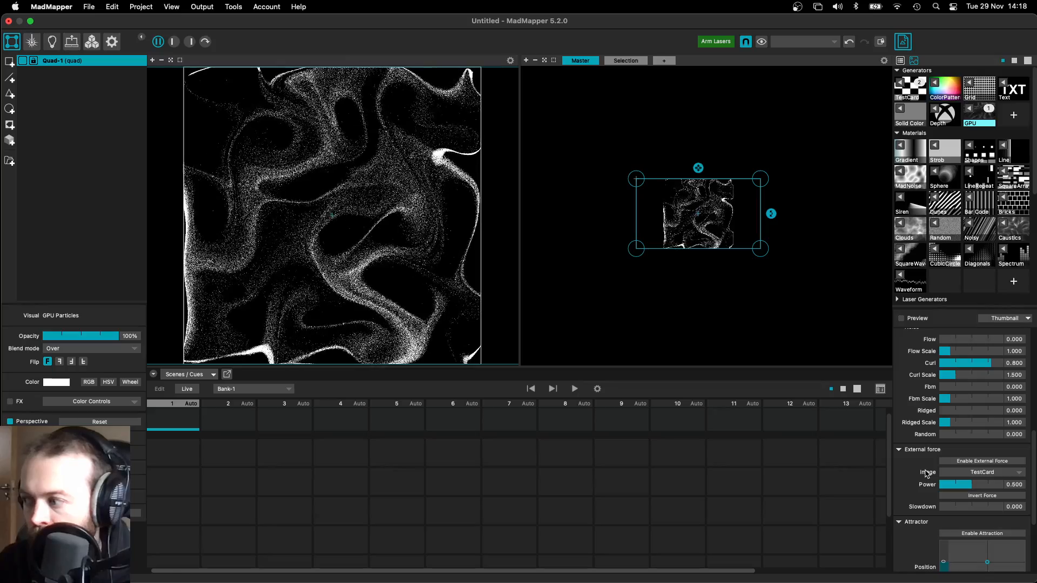
pyautogui.scroll(5, 951, 345)
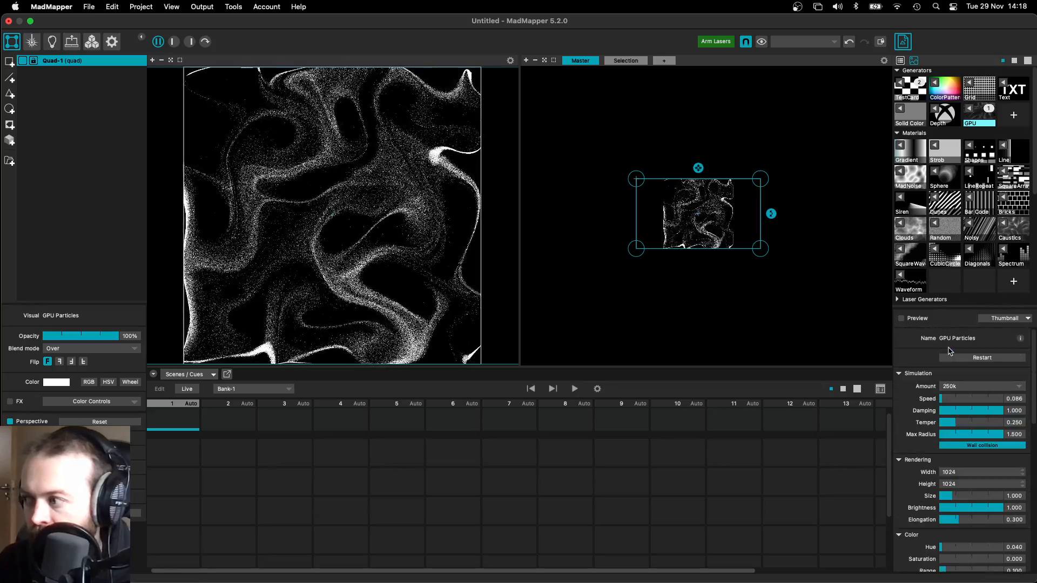
pyautogui.click(956, 359)
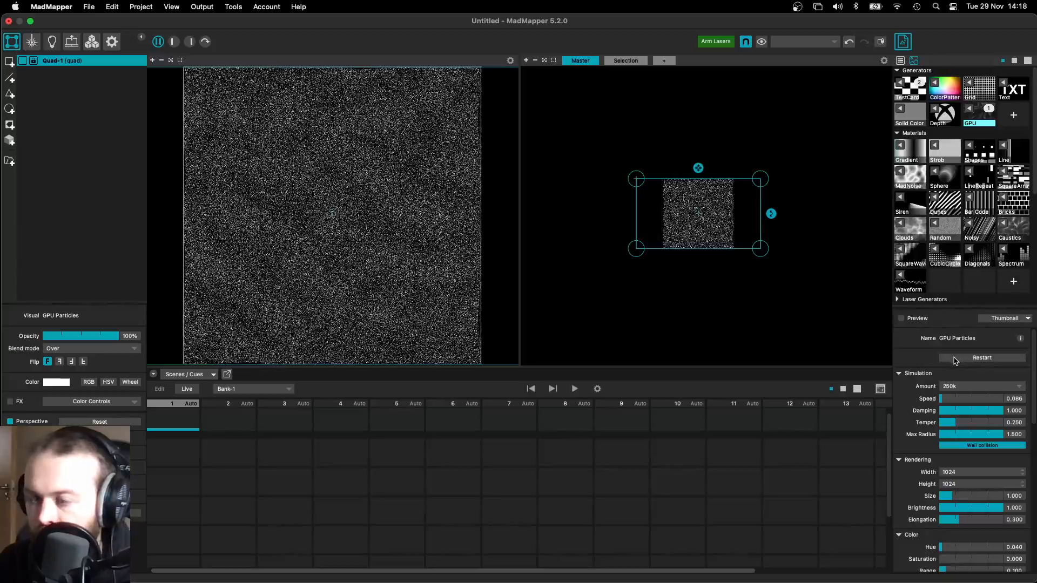
# Step: Enable an inverted external force on the particles, using Kinect DEPTH as its image and a power of 1.000
pyautogui.scroll(-5, 924, 430)
pyautogui.scroll(-4, 924, 430)
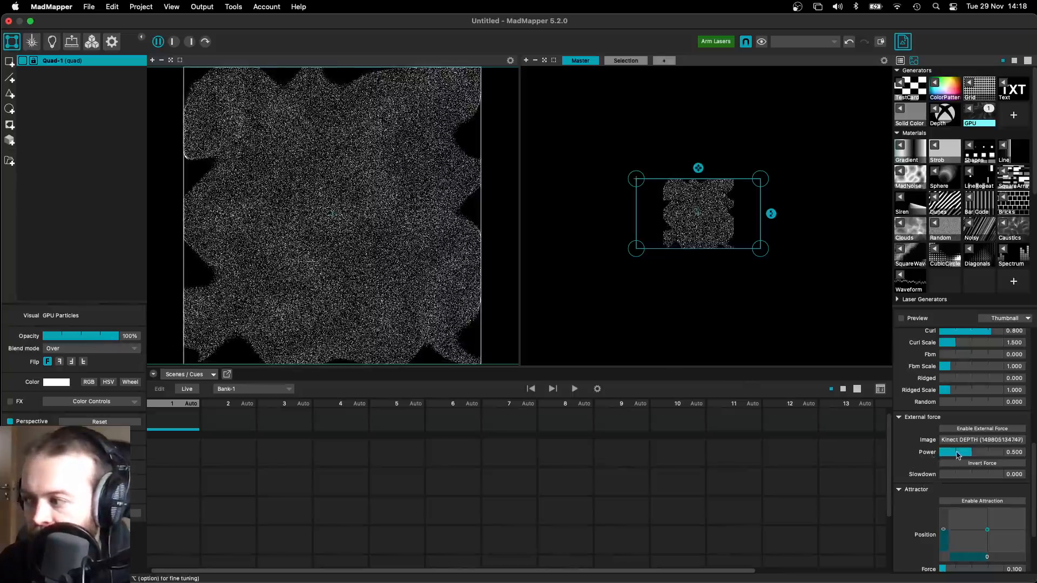
pyautogui.moveTo(959, 452); pyautogui.dragTo(1014, 449)
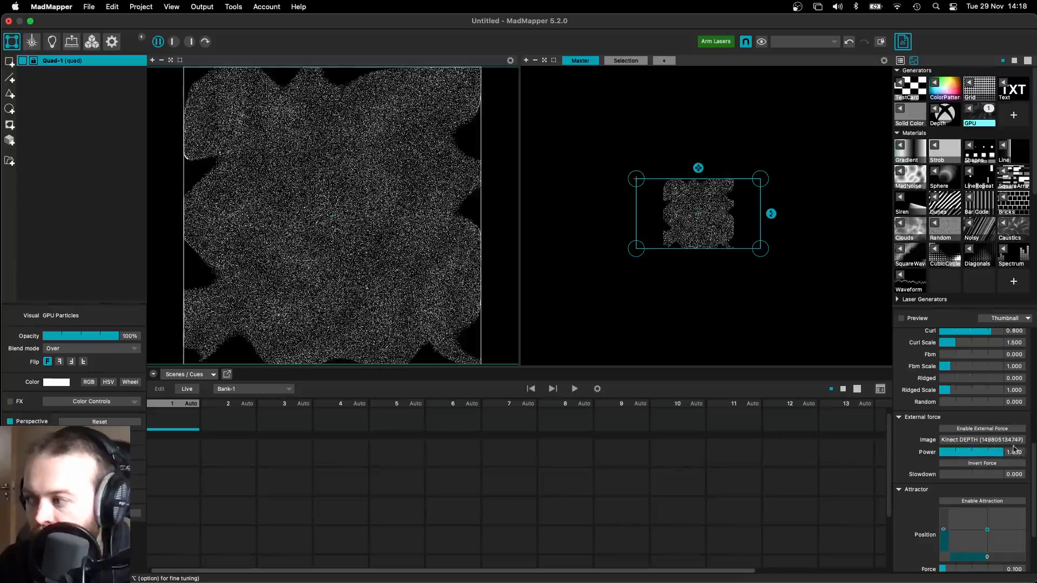
pyautogui.click(981, 464)
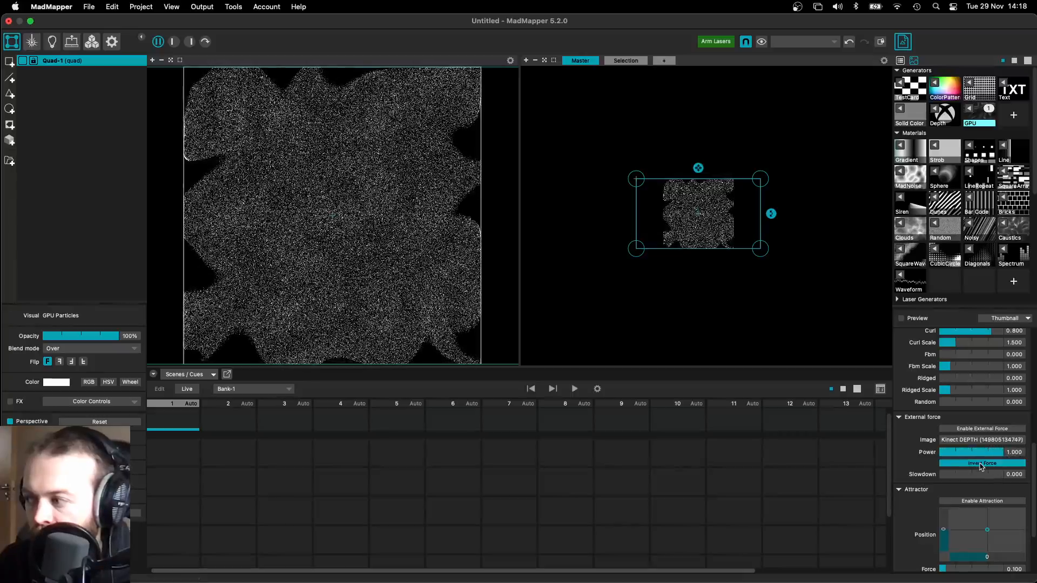
pyautogui.click(965, 429)
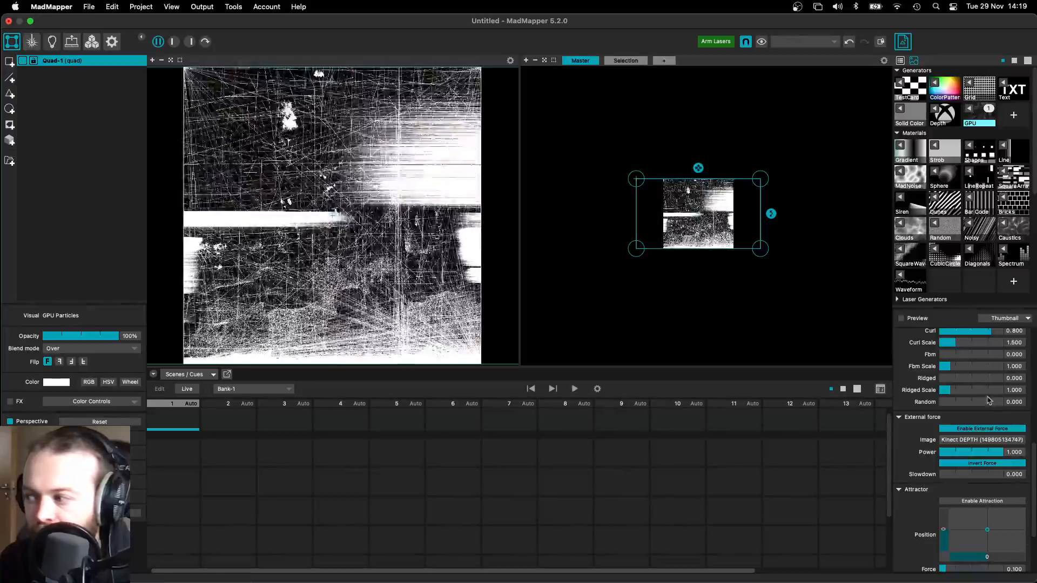
# Step: Try a much lower external force power, switch its image to Kinect IR, and set the power to 1.000
pyautogui.scroll(-3, 981, 410)
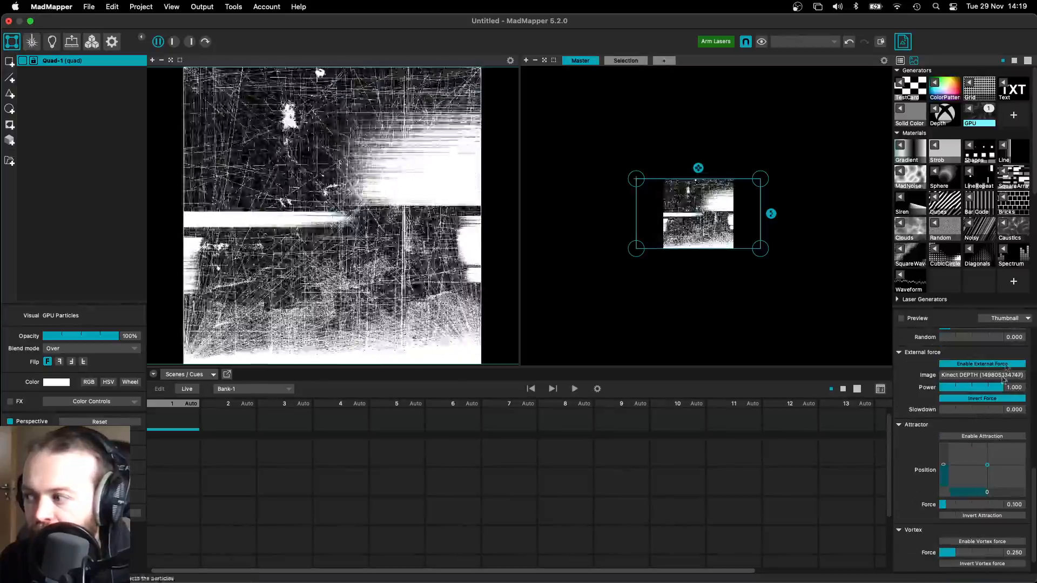
pyautogui.moveTo(1004, 387); pyautogui.dragTo(943, 397)
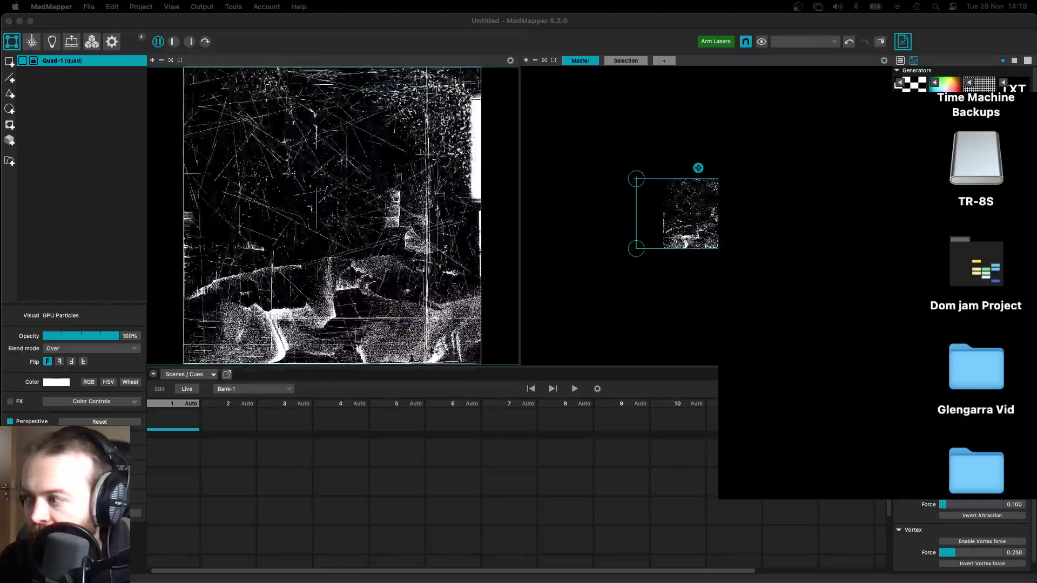
pyautogui.press('super+Tab')
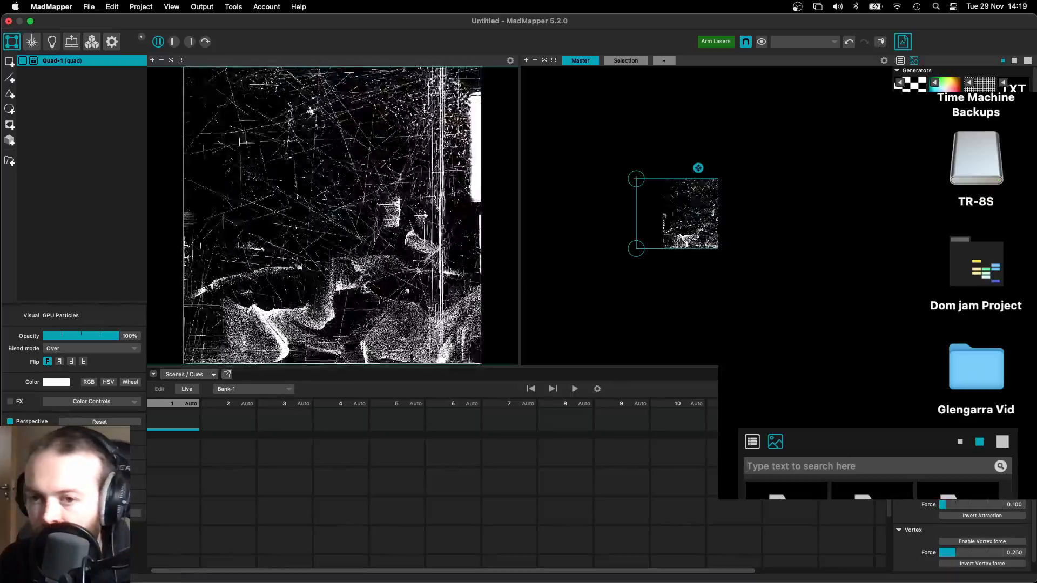
pyautogui.press('Escape')
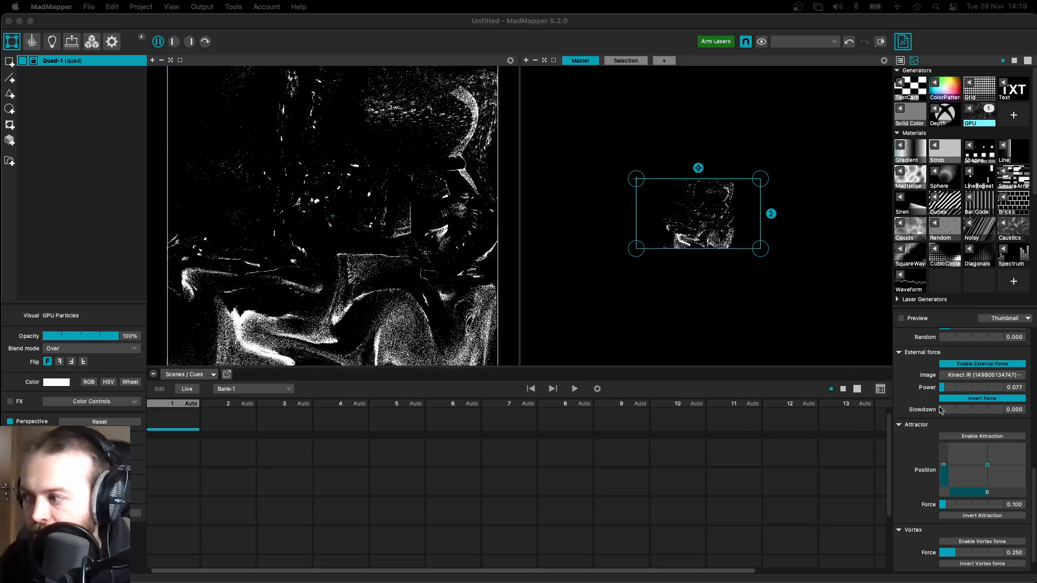
pyautogui.moveTo(951, 388); pyautogui.dragTo(1020, 388)
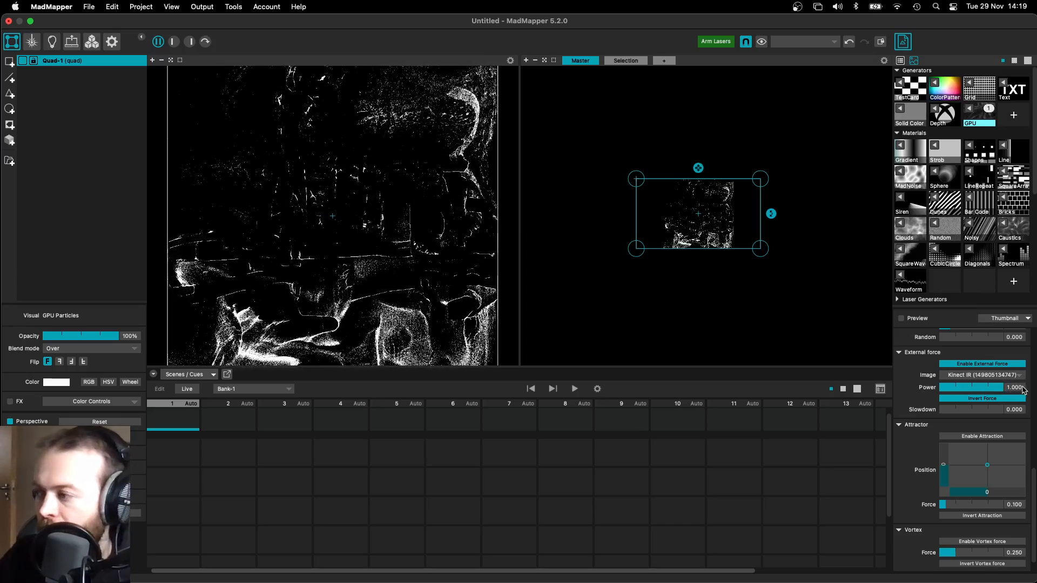
# Step: Restart the particles, set temper to 0.897 and speed to 0.581, and restart the simulation again
pyautogui.scroll(10, 923, 442)
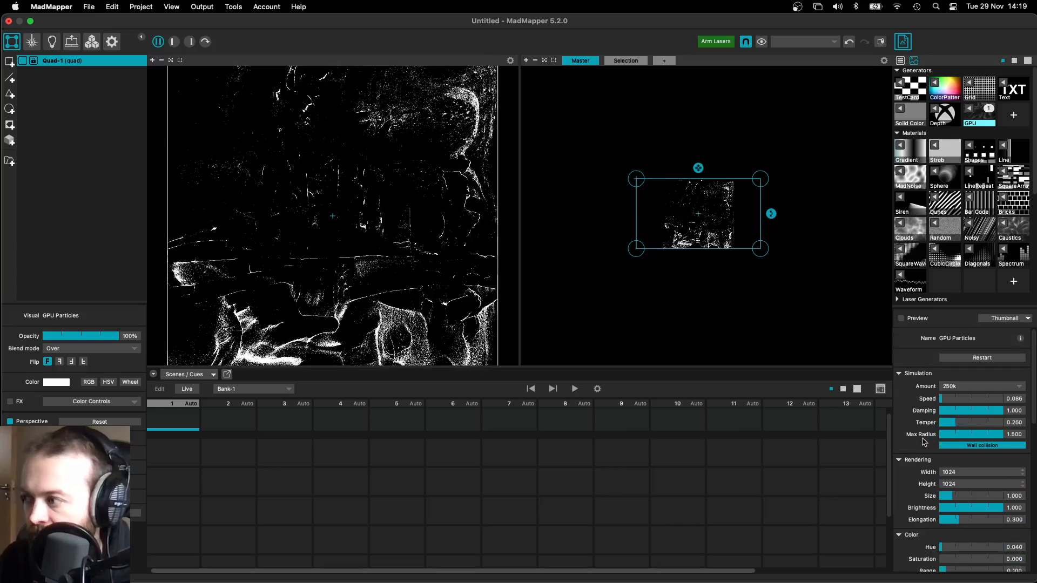
pyautogui.click(983, 359)
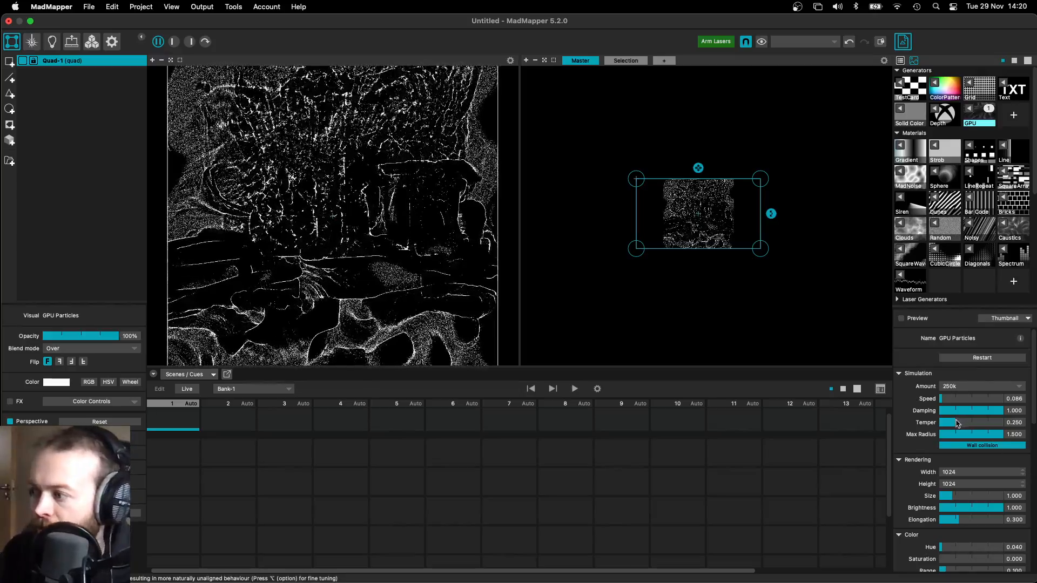
pyautogui.moveTo(959, 422); pyautogui.dragTo(996, 421)
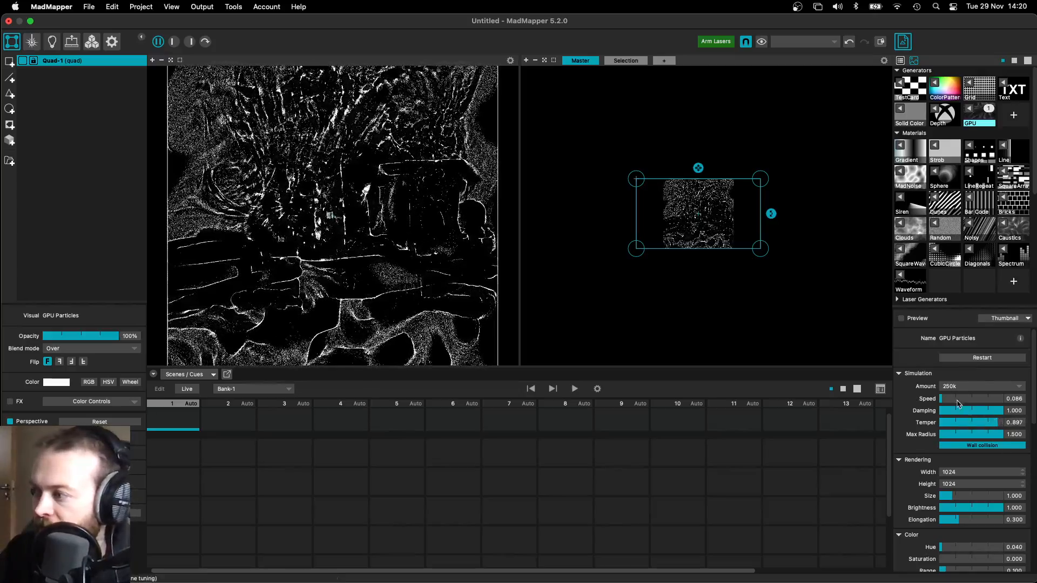
pyautogui.moveTo(947, 400); pyautogui.dragTo(958, 401)
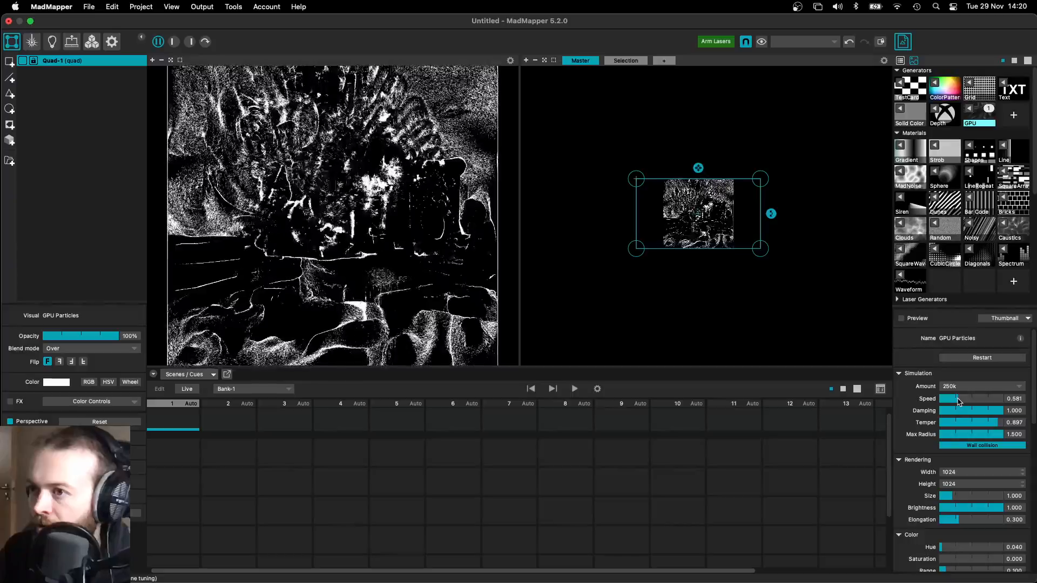
pyautogui.click(984, 358)
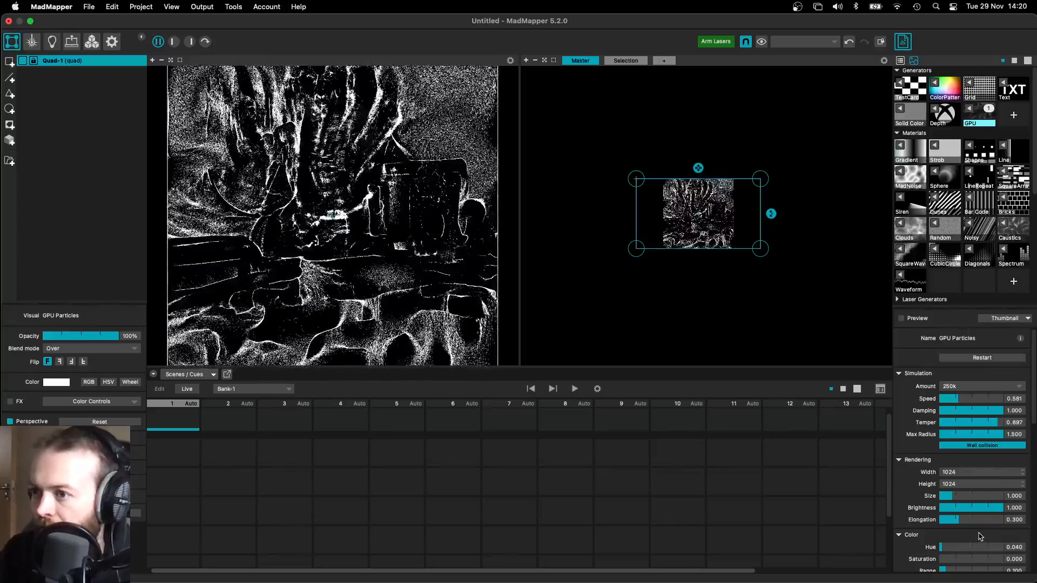
# Step: Look through the GPU Particles' noise, external force, attractor, vortex and rendering settings
pyautogui.scroll(-5, 980, 537)
pyautogui.scroll(-4, 950, 486)
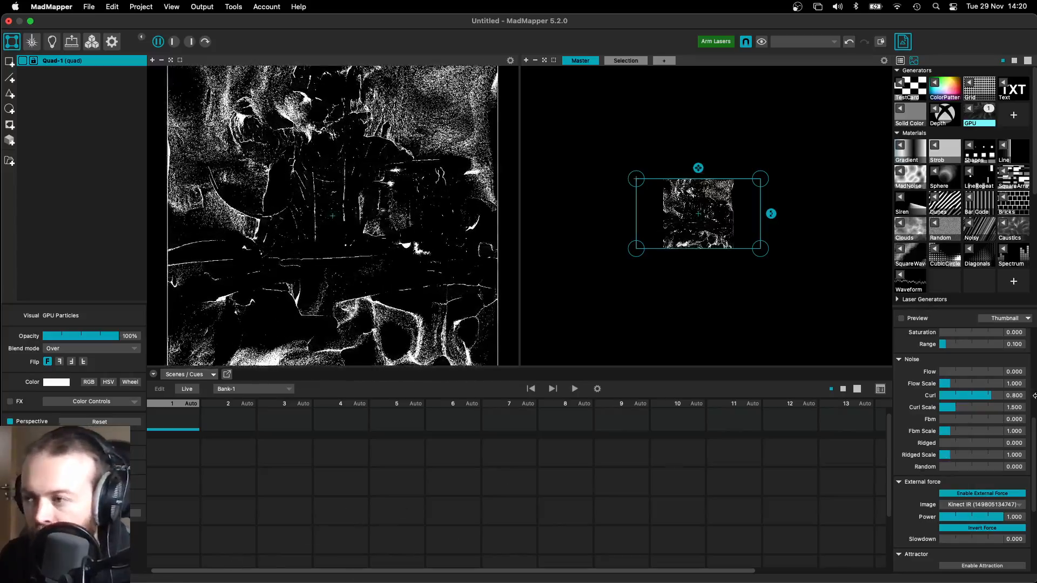
pyautogui.scroll(-5, 978, 440)
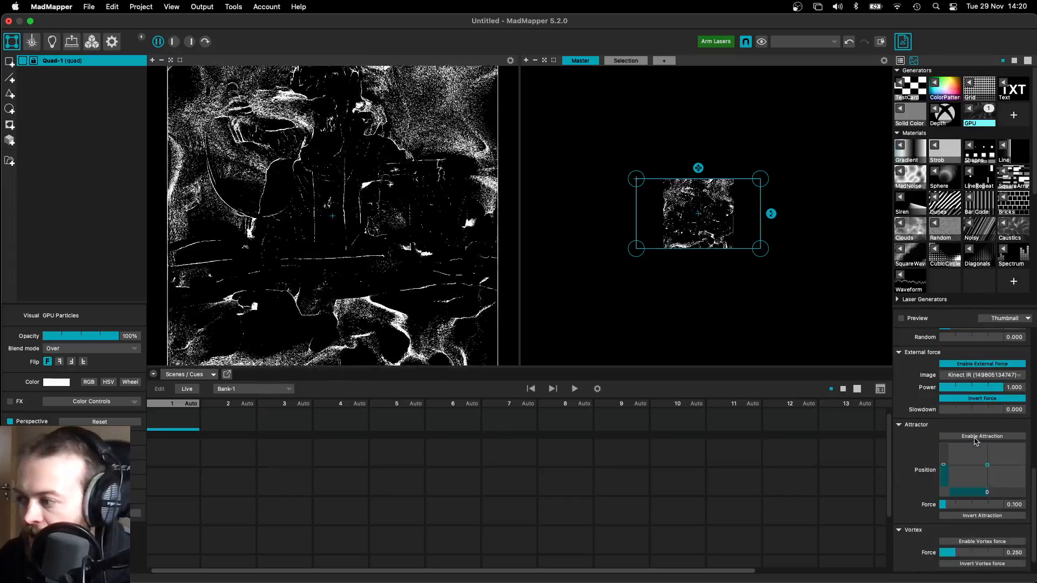
pyautogui.scroll(-1, 976, 441)
pyautogui.scroll(2, 975, 441)
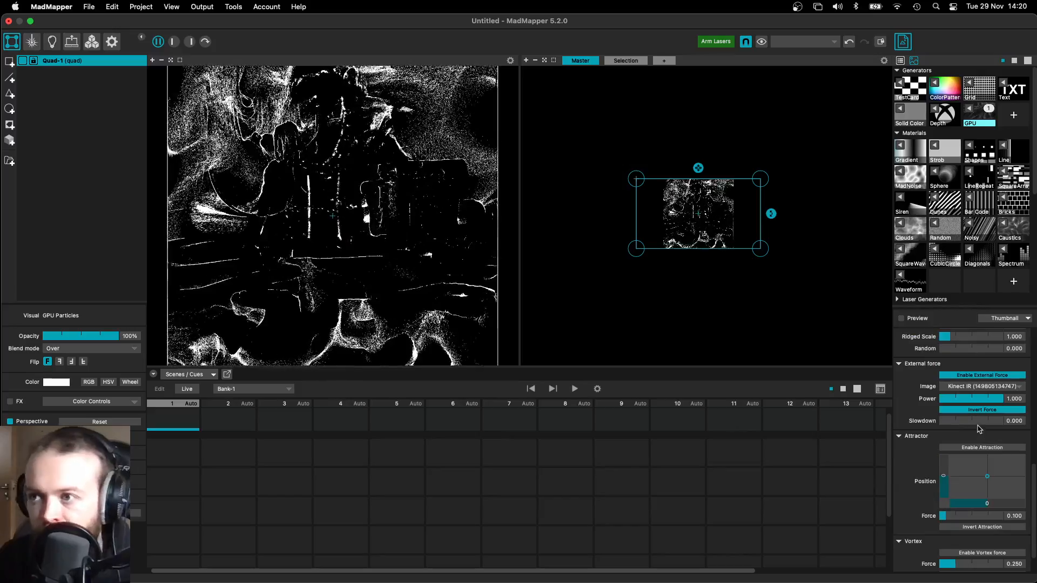
pyautogui.scroll(12, 979, 430)
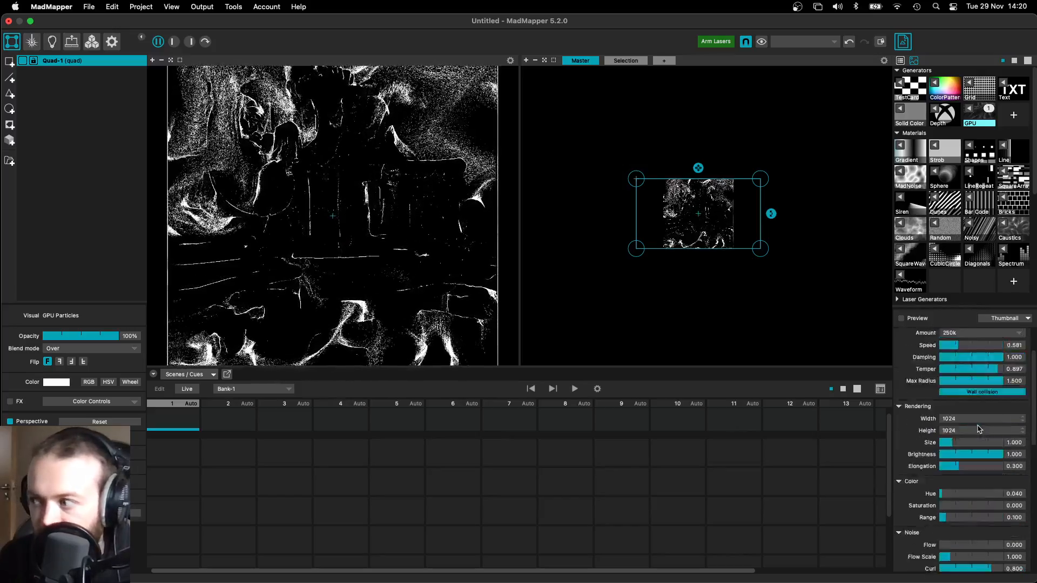
# Step: Restart the GPU Particles simulation, then set its damping to 0.124 and its temper to 0.803
pyautogui.scroll(3, 979, 429)
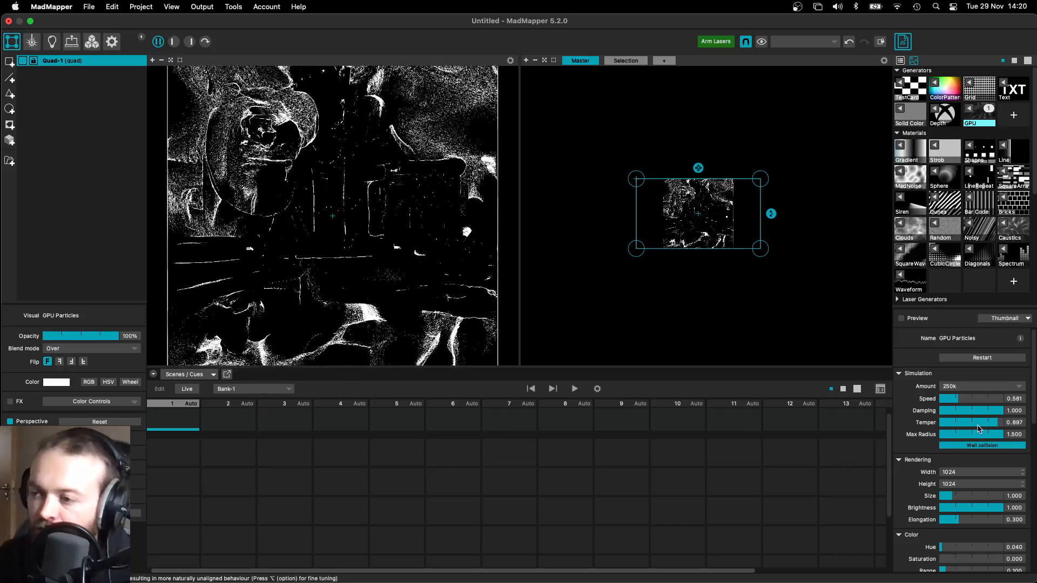
pyautogui.scroll(-12, 979, 429)
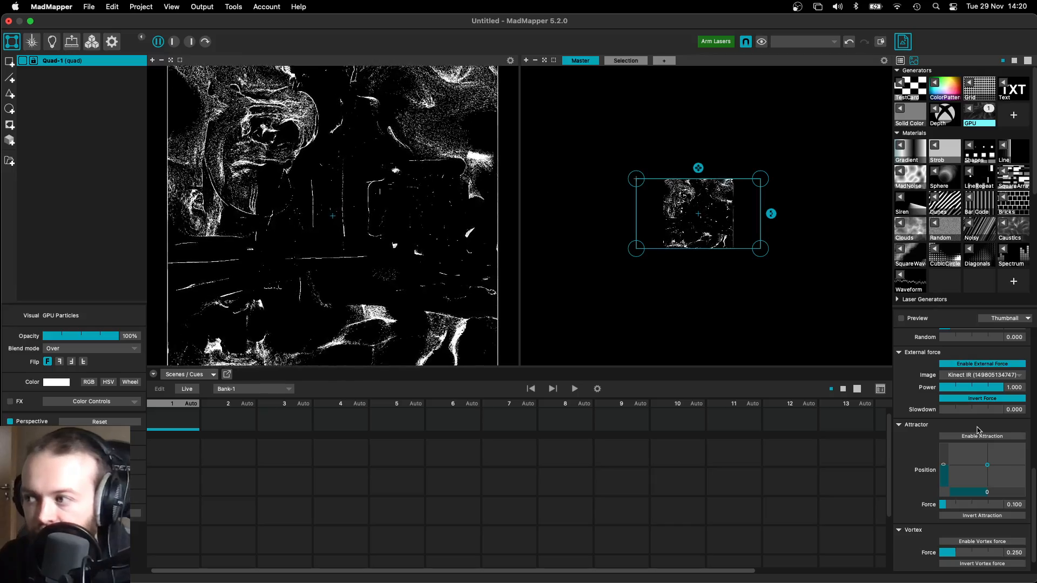
pyautogui.scroll(10, 979, 430)
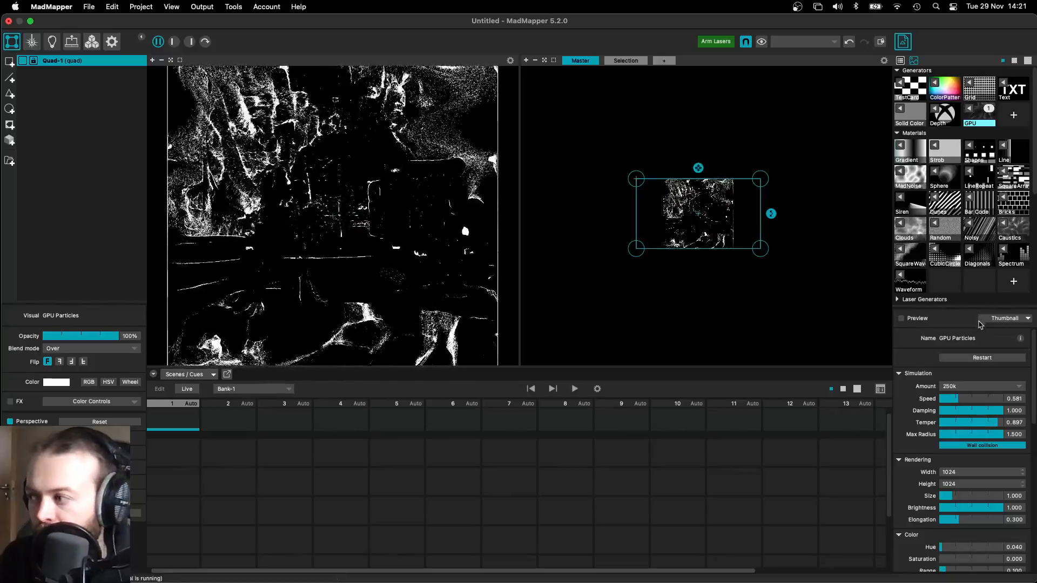
pyautogui.click(989, 358)
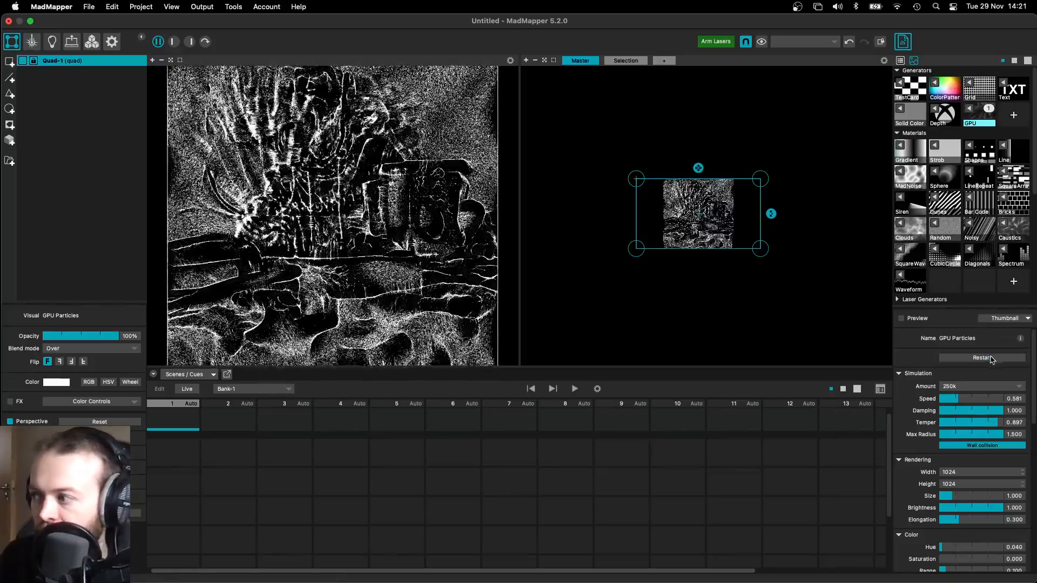
pyautogui.moveTo(991, 423); pyautogui.dragTo(945, 431)
pyautogui.moveTo(997, 409)
pyautogui.mouseDown()
pyautogui.moveTo(948, 414)
pyautogui.moveTo(997, 419)
pyautogui.moveTo(988, 412)
pyautogui.mouseUp()
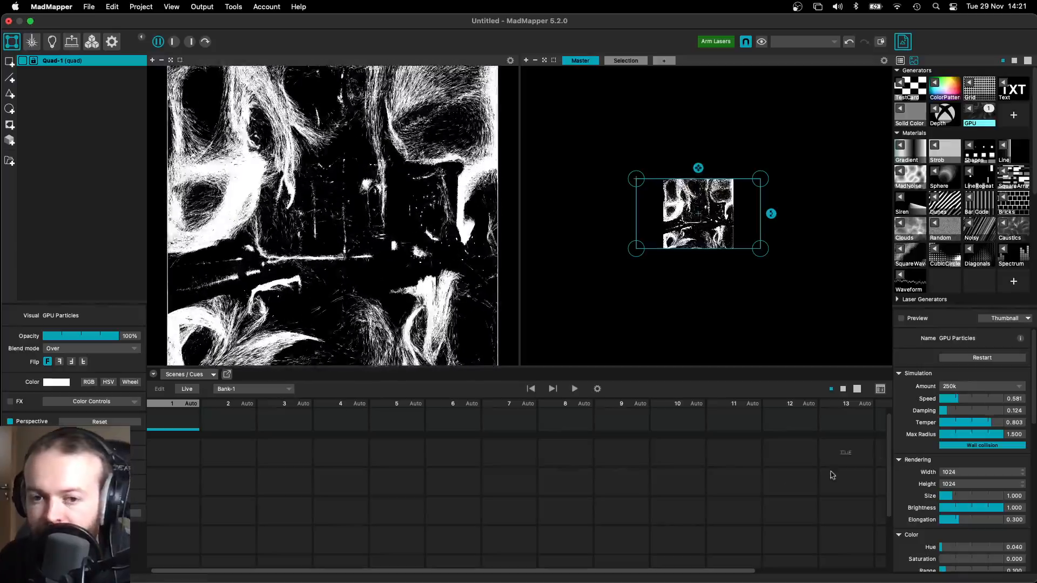
pyautogui.moveTo(832, 582)
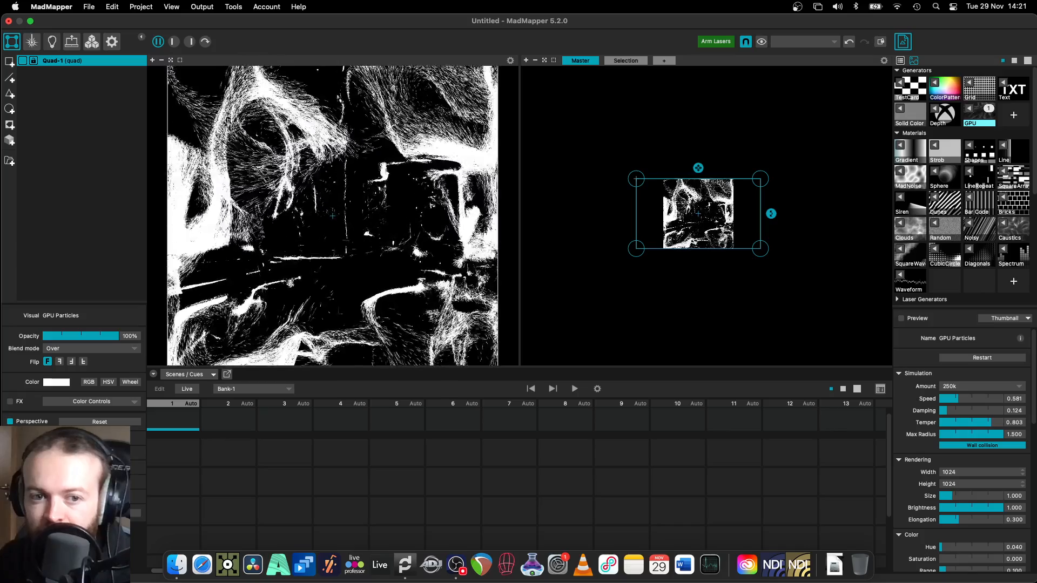